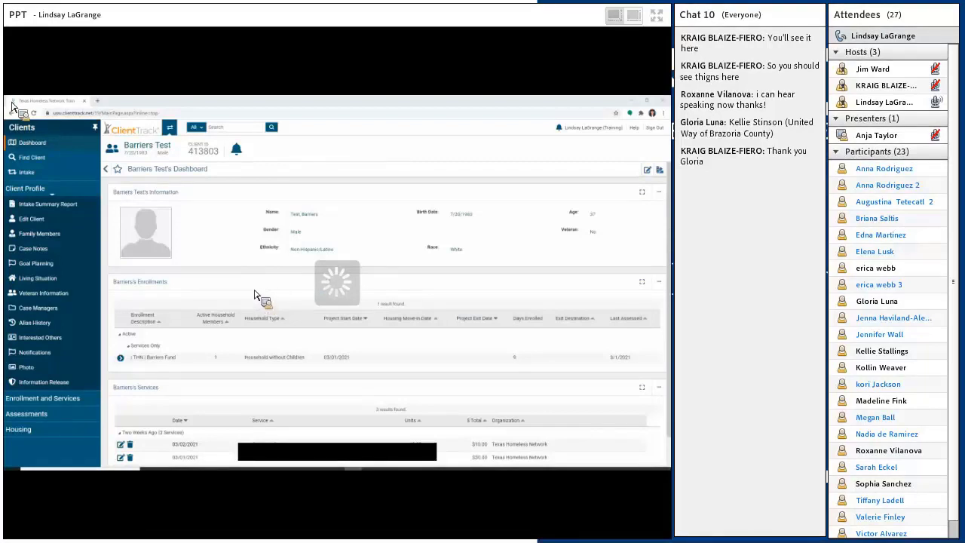
# - Open the client's Services list under Enrollment and Services and start adding a new service
pyautogui.click(66, 398)
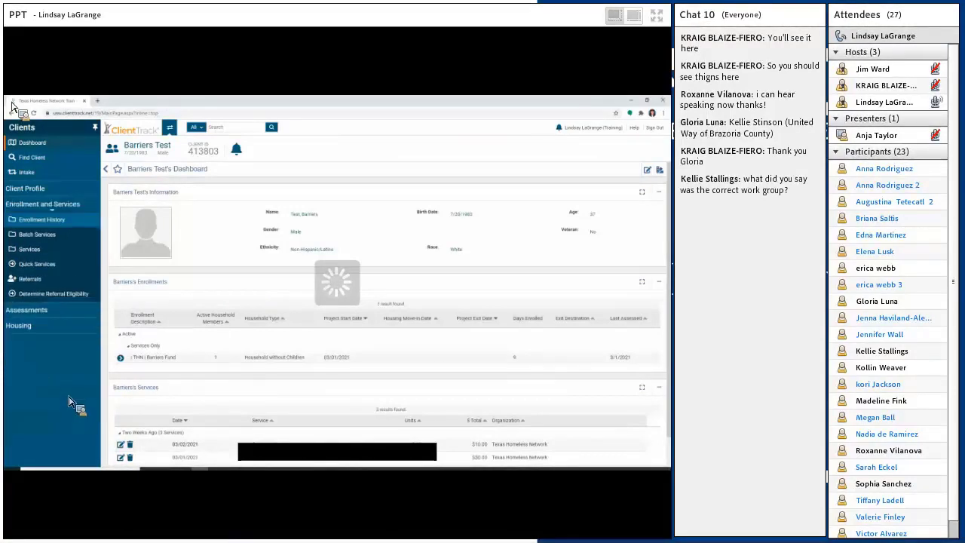
pyautogui.click(64, 253)
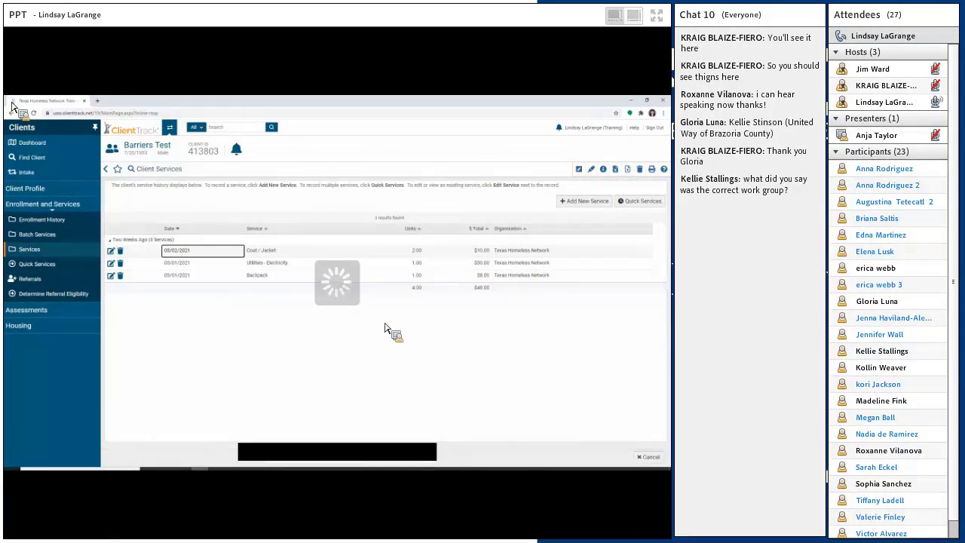
pyautogui.click(582, 202)
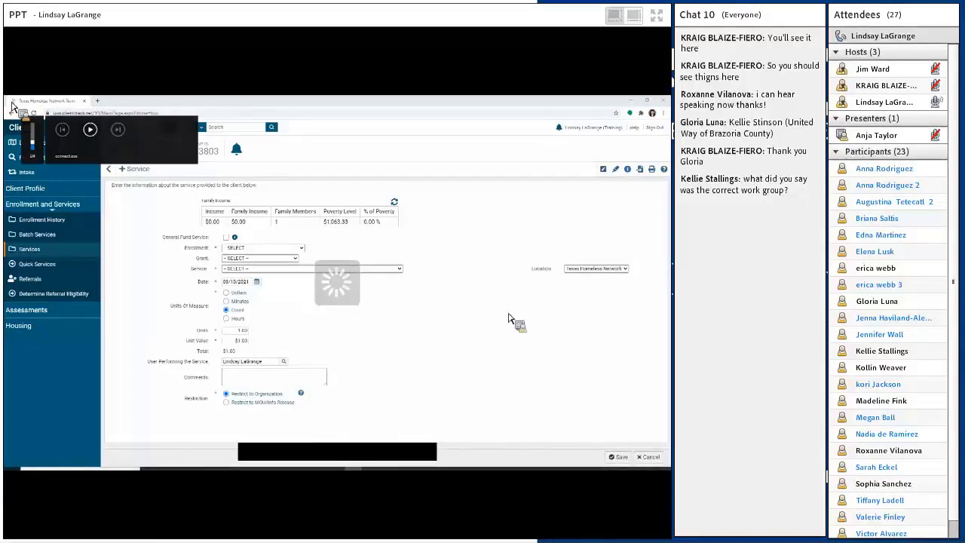
# - Show the THN Non-Shelter HMIS User and THN Shelter/Housing HMIS User workgroup choices in the user settings, and close them without applying
pyautogui.click(587, 130)
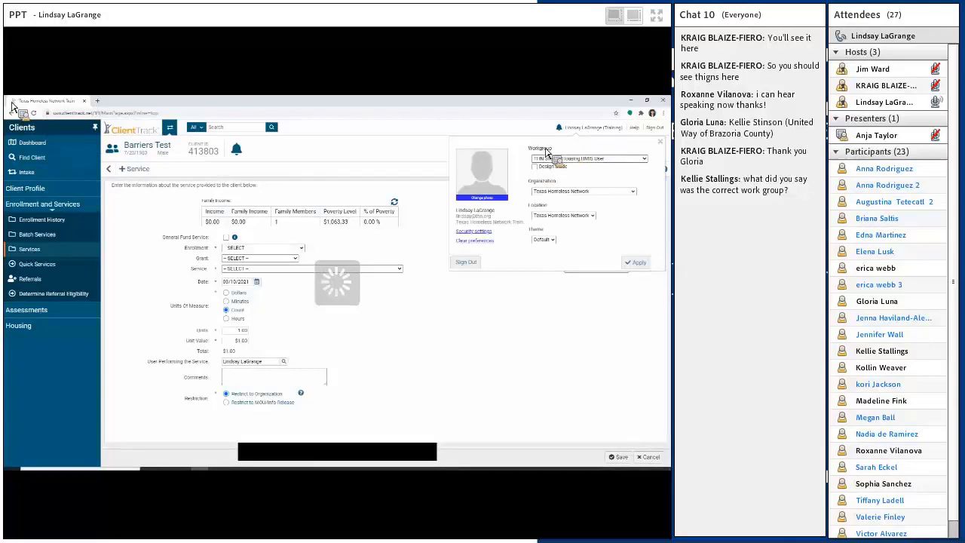
pyautogui.click(645, 160)
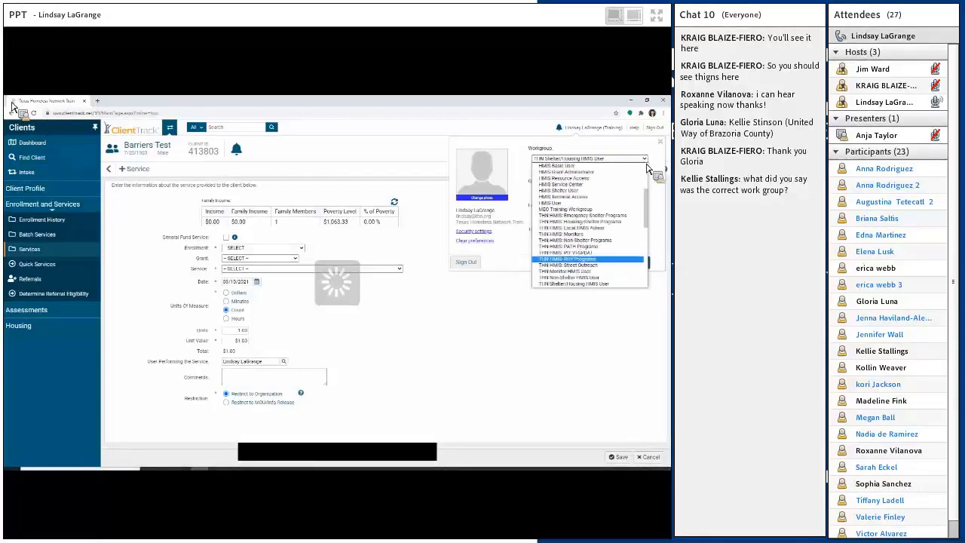
pyautogui.click(589, 278)
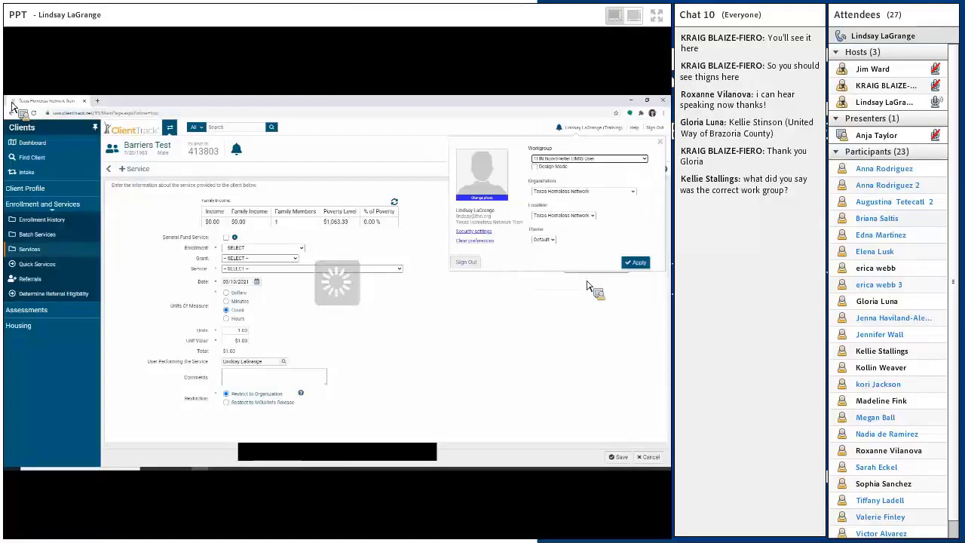
pyautogui.click(551, 162)
pyautogui.scroll(-3, 584, 260)
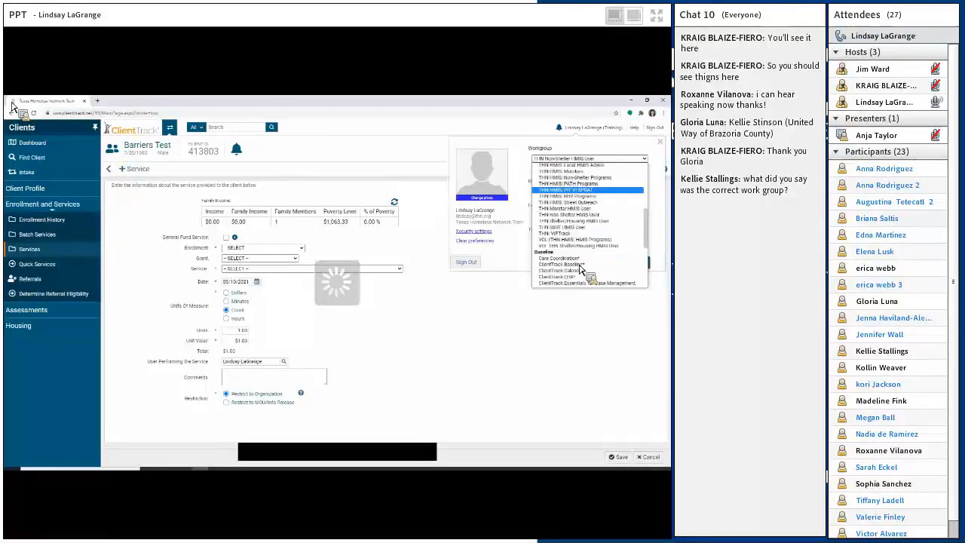
pyautogui.click(569, 223)
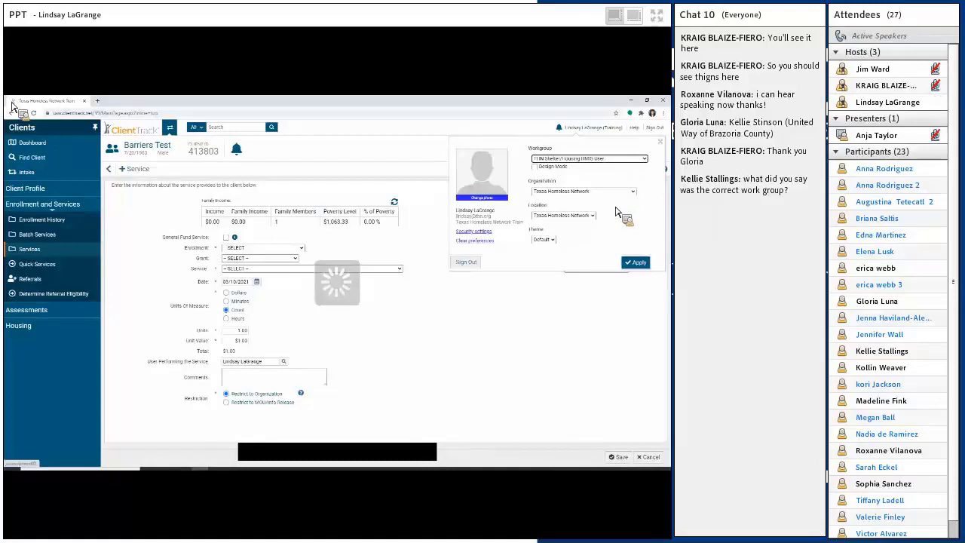
pyautogui.click(659, 142)
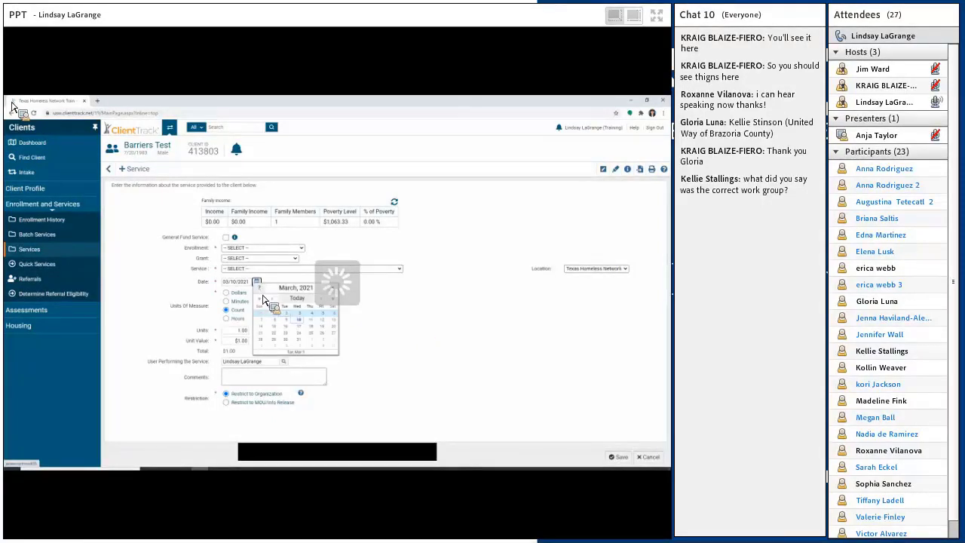
# - Set the new service's date to 03/01/2021 and choose the 03/01/2021 THN Barriers Fund enrollment
pyautogui.click(287, 322)
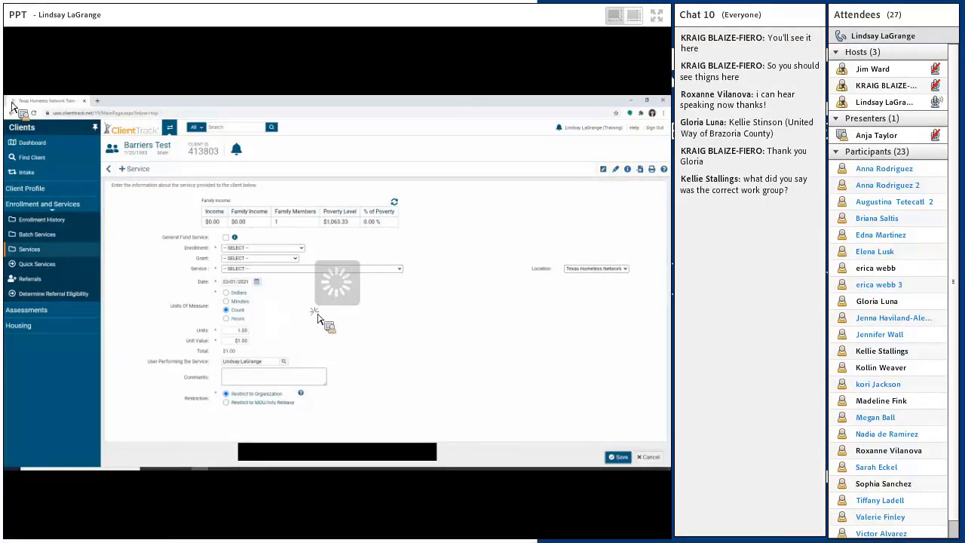
pyautogui.click(301, 248)
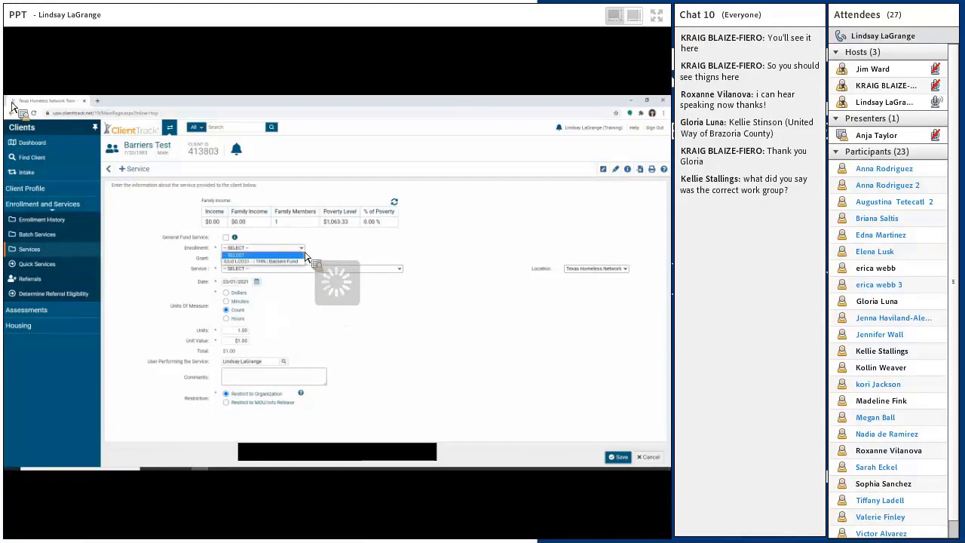
pyautogui.click(297, 260)
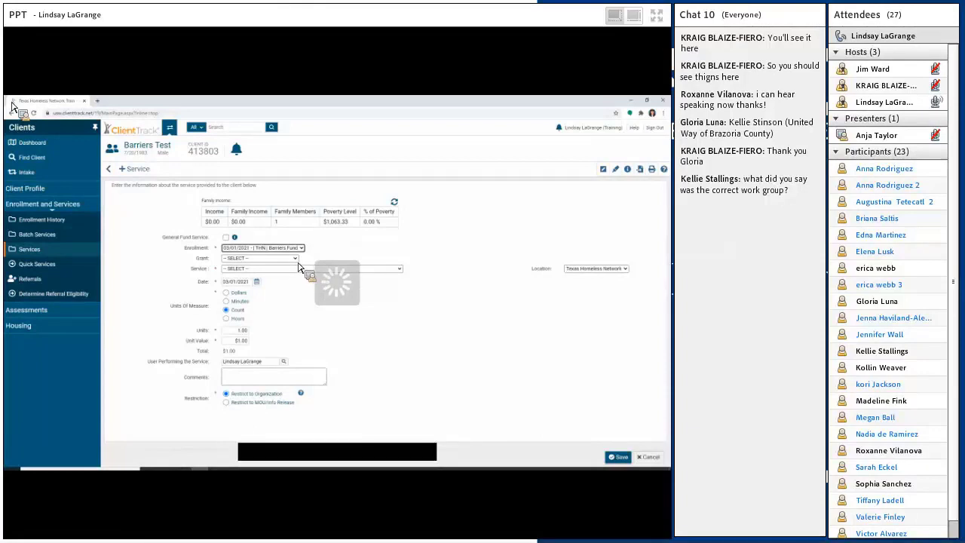
# - Try to choose a service under the Barriers Fund - THN grant, and reset the grant to unselected
pyautogui.click(295, 260)
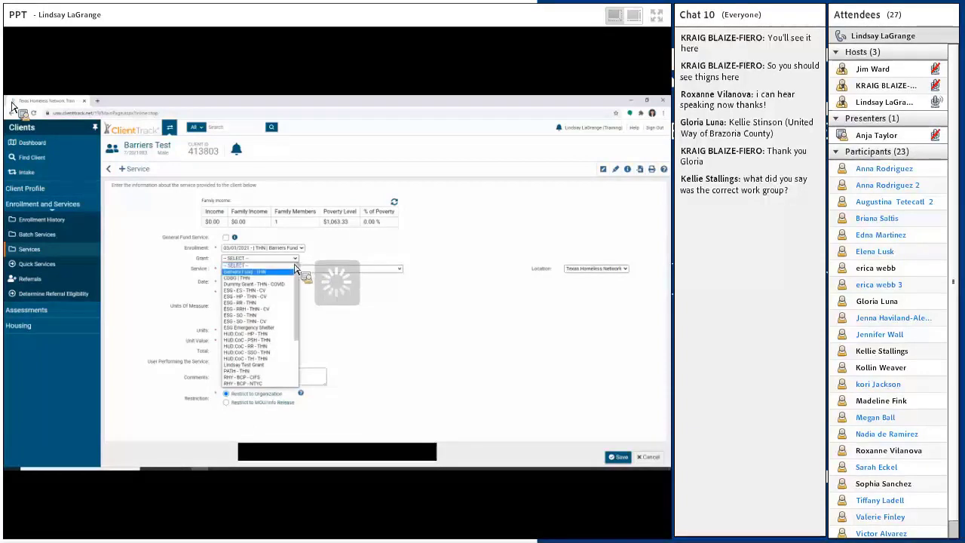
pyautogui.click(273, 273)
pyautogui.click(284, 270)
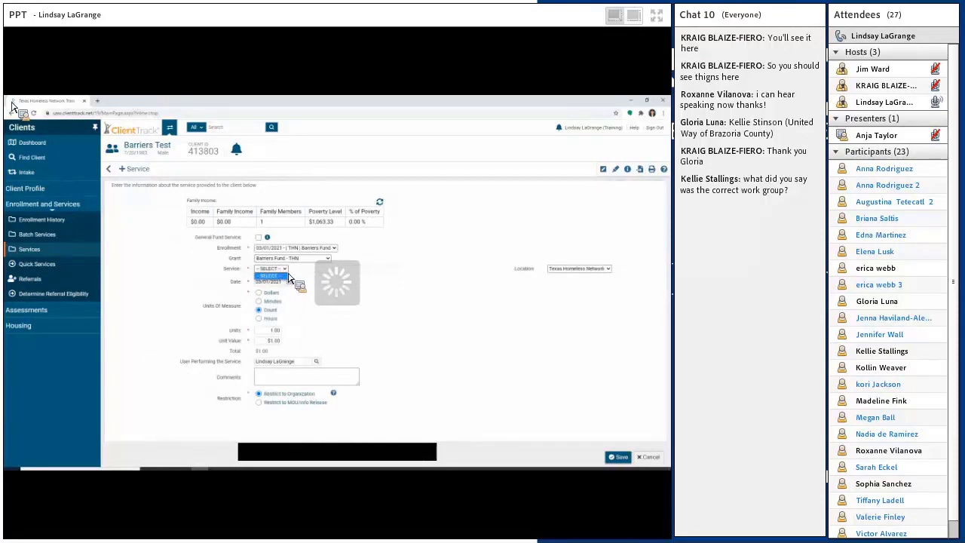
pyautogui.click(288, 273)
pyautogui.click(291, 258)
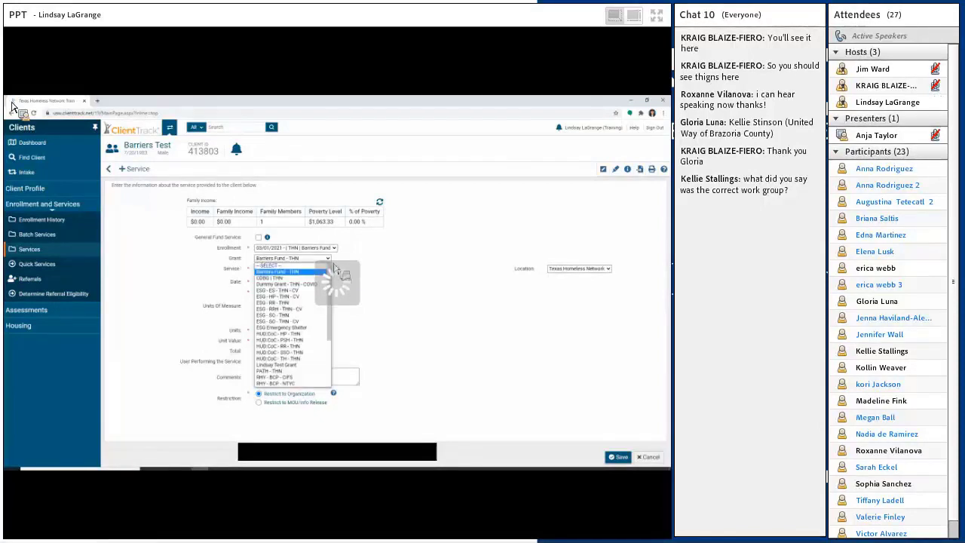
pyautogui.click(326, 266)
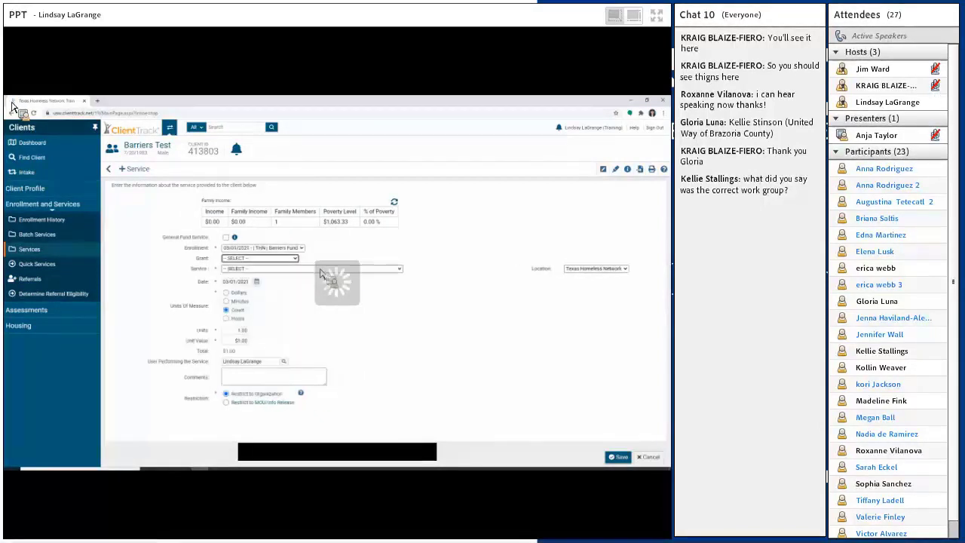
pyautogui.click(382, 255)
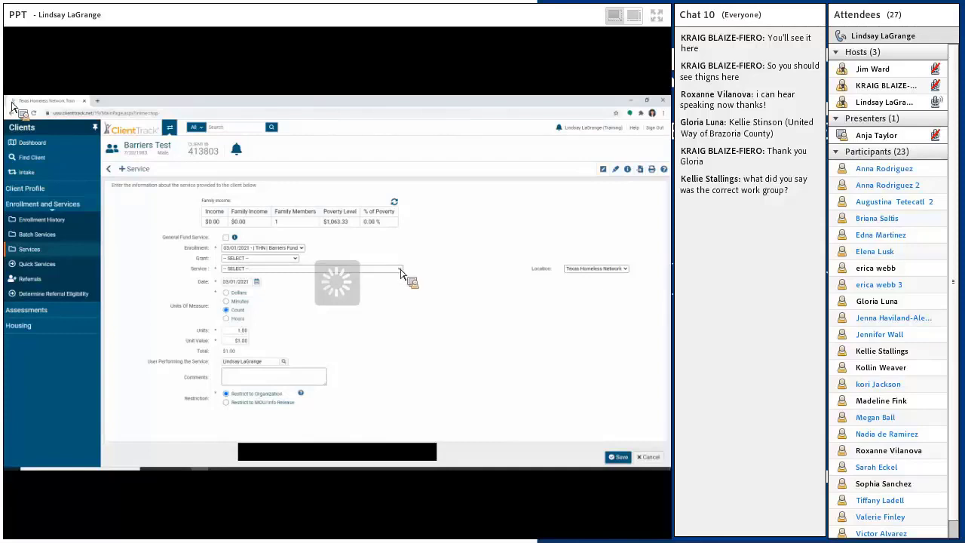
# - Choose Diapers from the Family Services group as the service provided
pyautogui.click(397, 270)
pyautogui.scroll(-5, 400, 287)
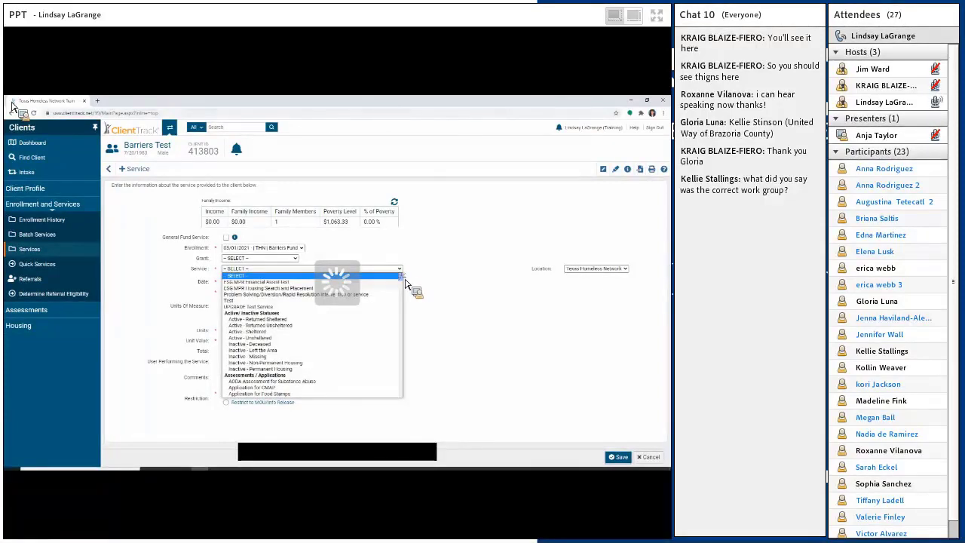
pyautogui.scroll(-10, 401, 302)
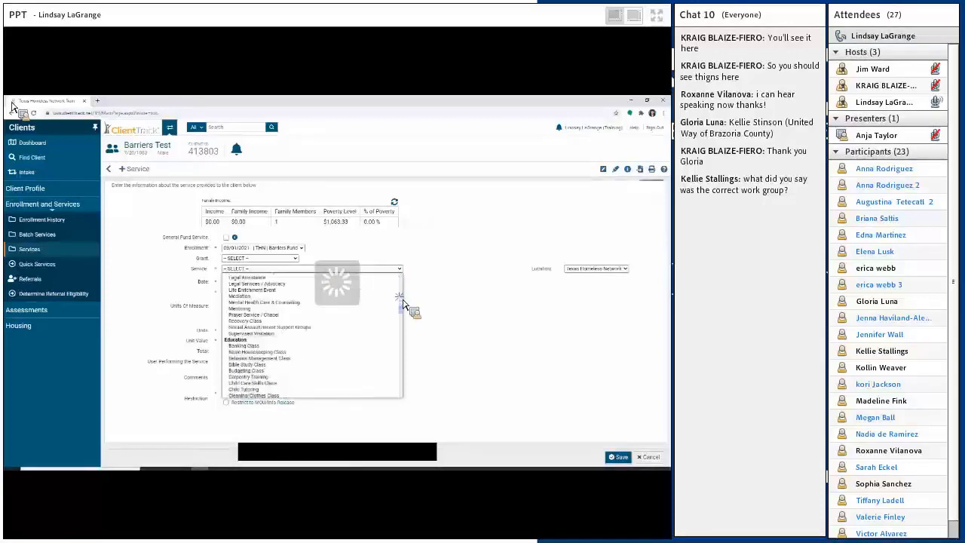
pyautogui.scroll(-4, 397, 317)
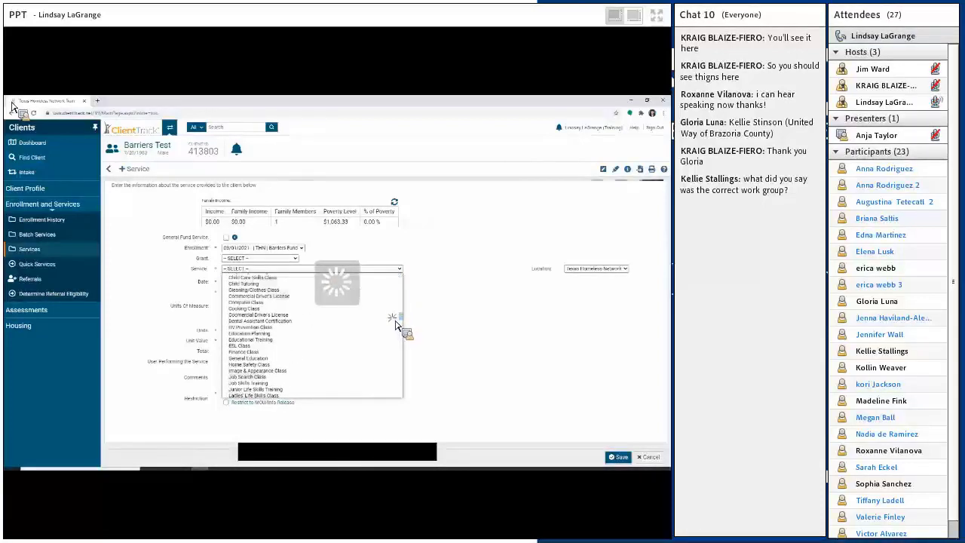
pyautogui.scroll(-3, 398, 324)
pyautogui.scroll(3, 339, 339)
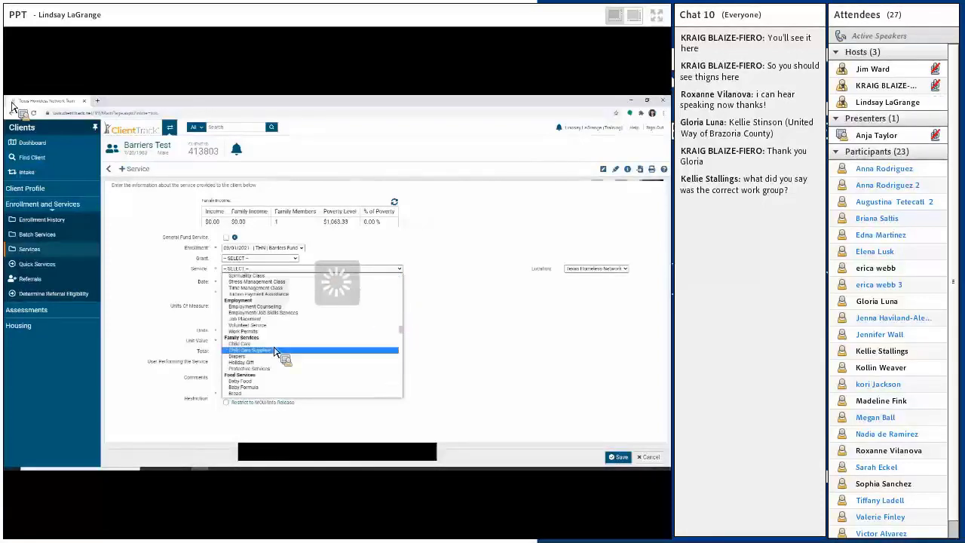
pyautogui.scroll(-3, 264, 366)
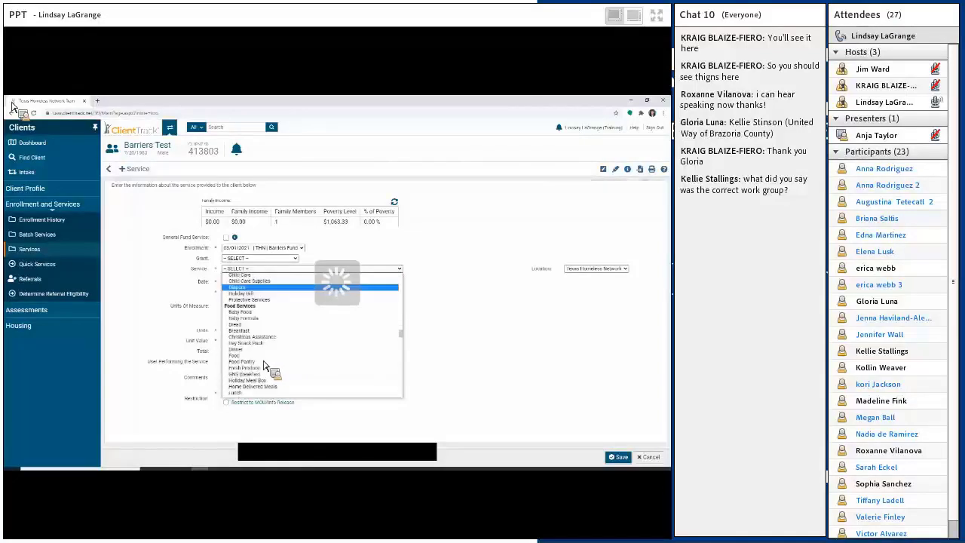
pyautogui.scroll(3, 264, 366)
pyautogui.click(261, 364)
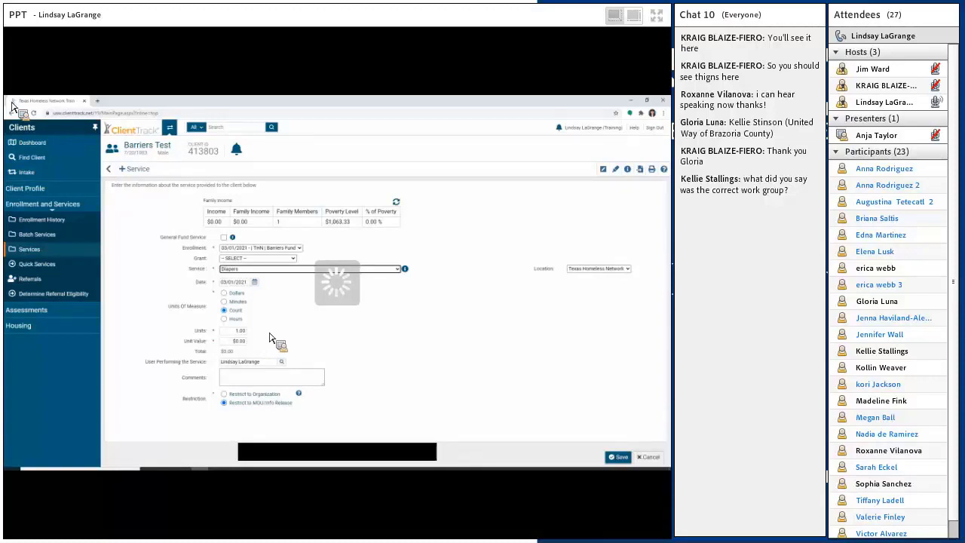
# - Set the unit value of the Diapers service to $10.00 and save the service record
pyautogui.click(241, 342)
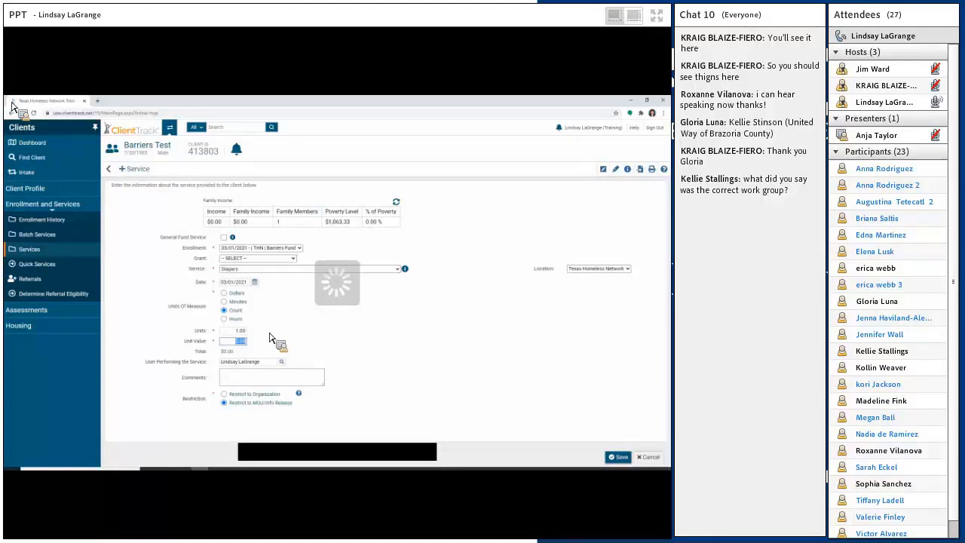
pyautogui.click(241, 343)
pyautogui.write('10')
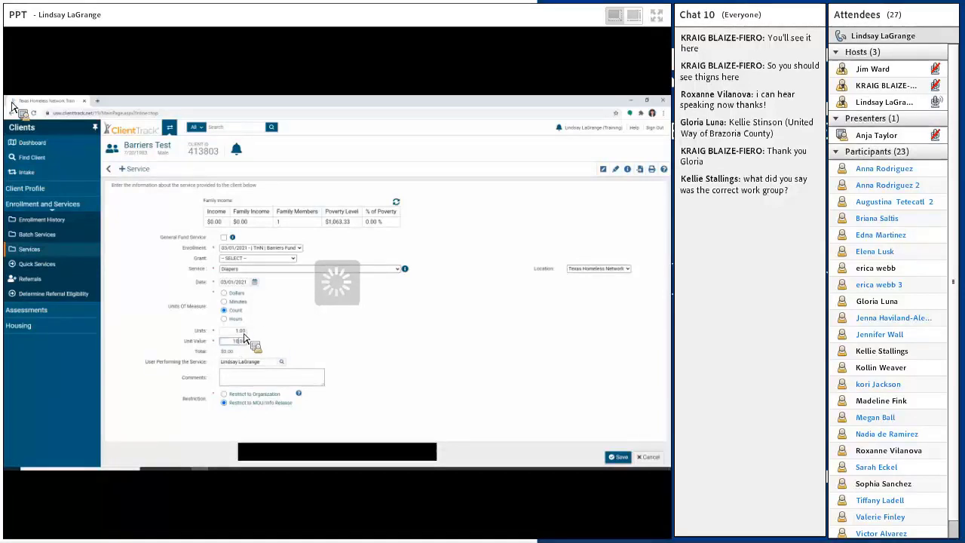
pyautogui.click(244, 332)
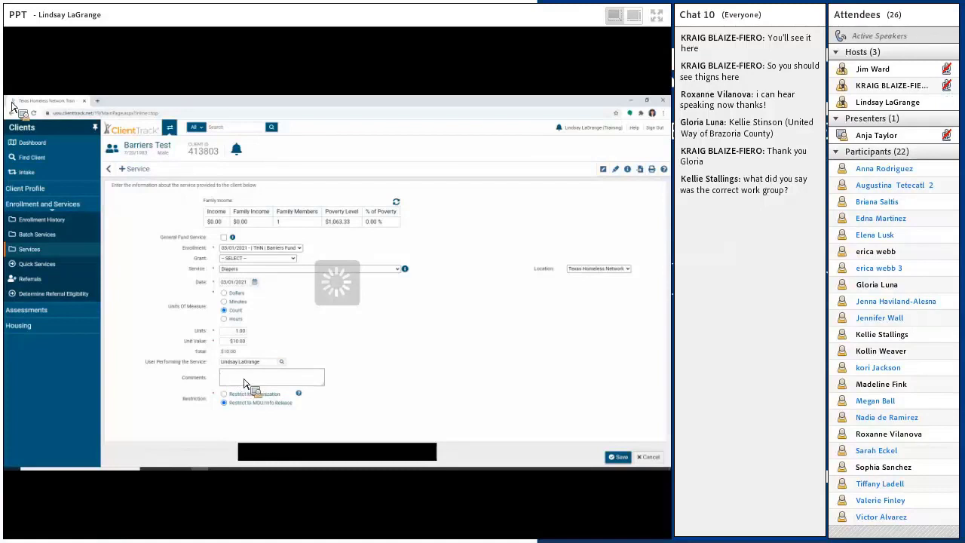
pyautogui.click(617, 457)
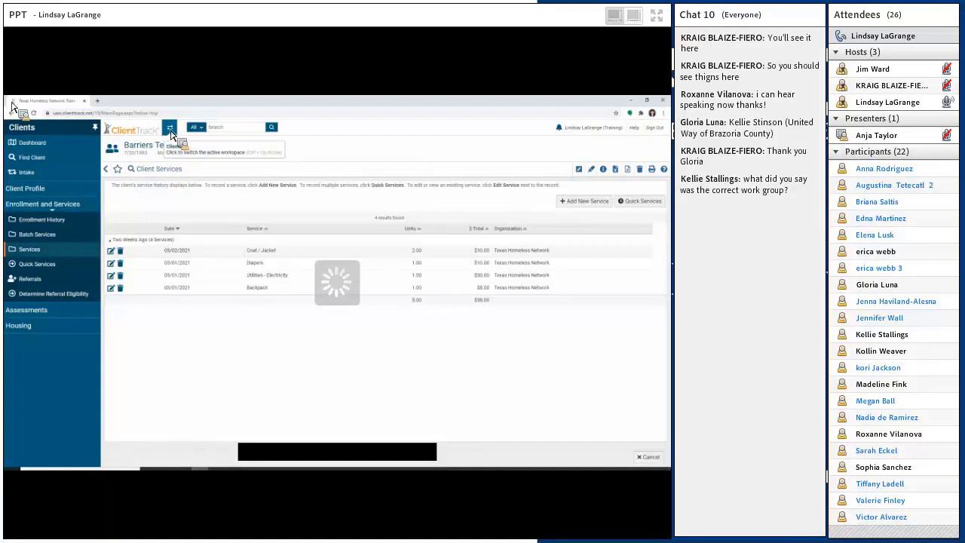
# - View the Service By Provider report settings in the Reports workspace and close them without running the report
pyautogui.click(171, 132)
pyautogui.scroll(-2, 320, 247)
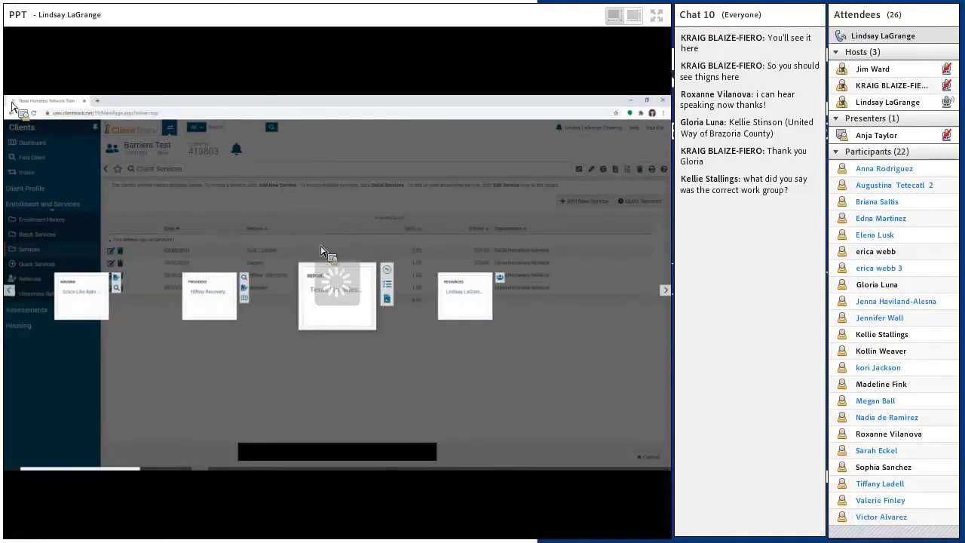
pyautogui.click(339, 315)
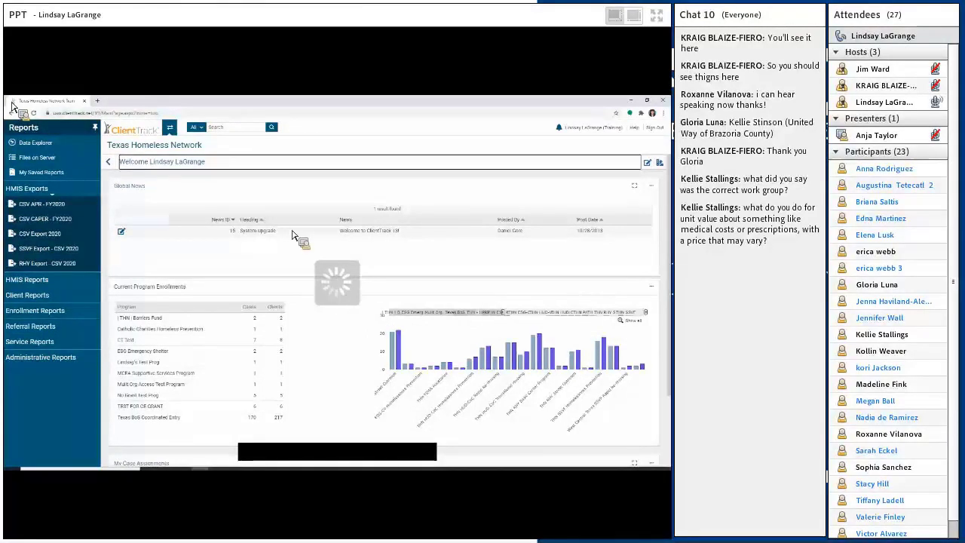
pyautogui.click(66, 343)
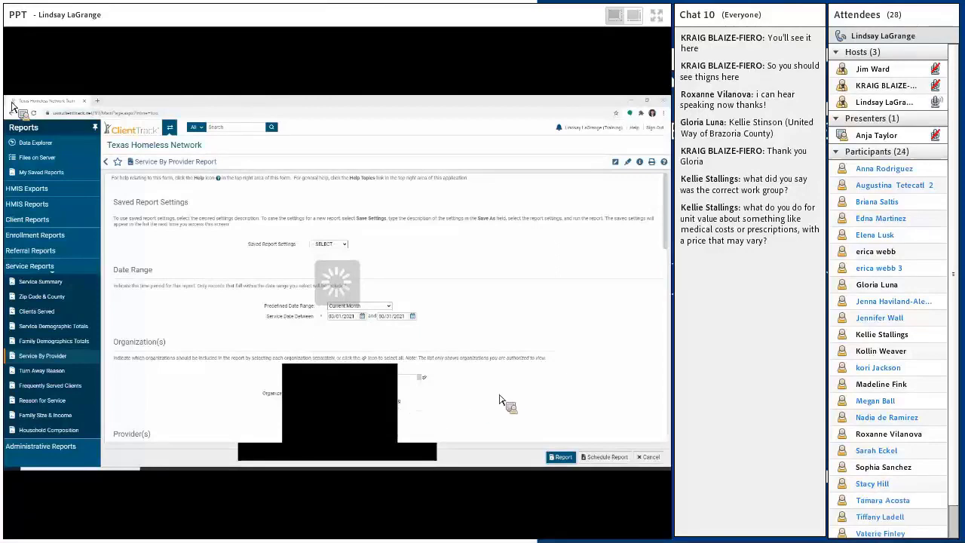
pyautogui.click(646, 457)
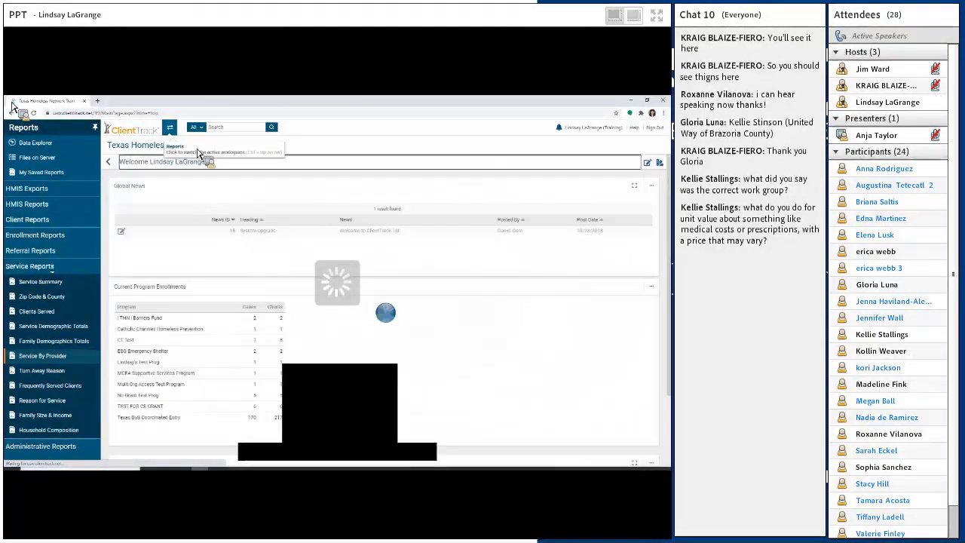
# - Return to the client in the Clients workspace and open a new service form with its Unit Value ready for editing
pyautogui.scroll(3, 302, 290)
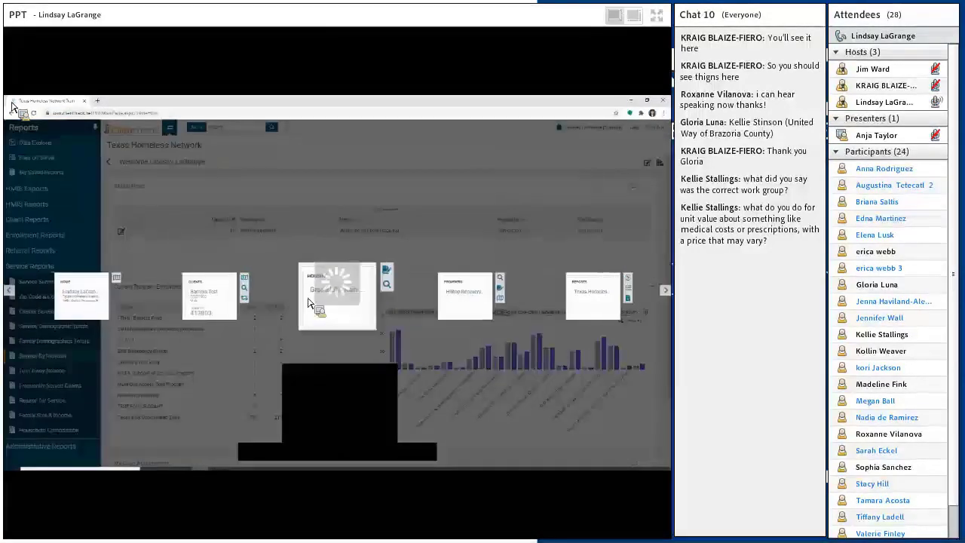
pyautogui.click(306, 300)
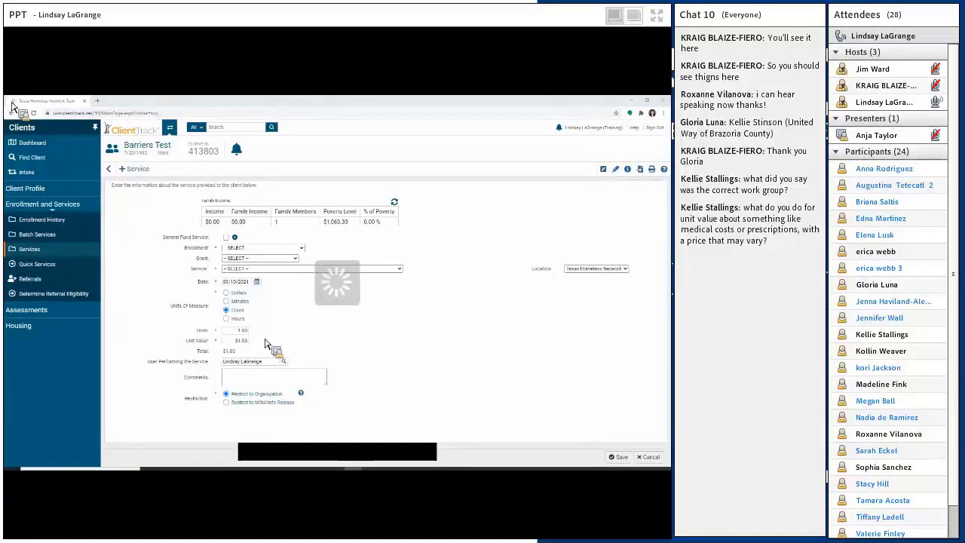
pyautogui.click(241, 340)
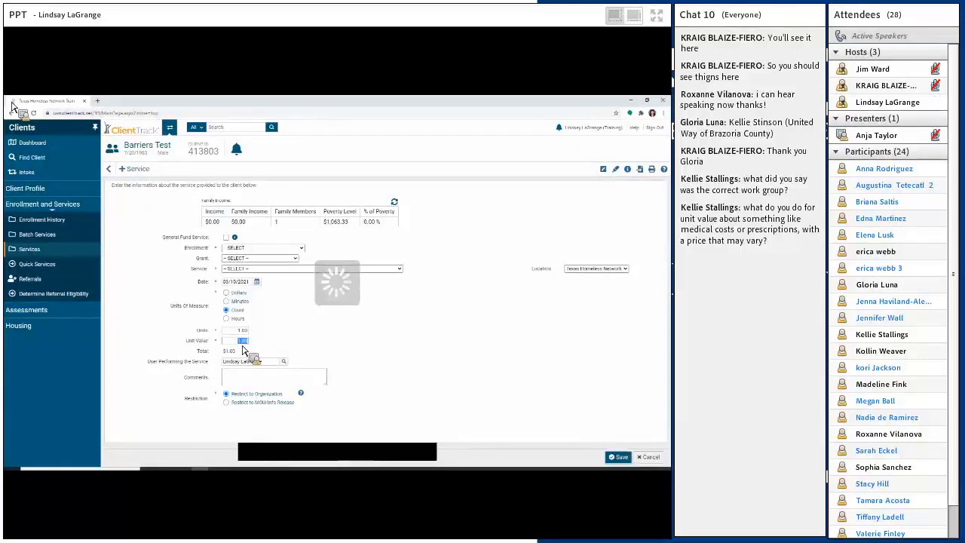
pyautogui.click(242, 343)
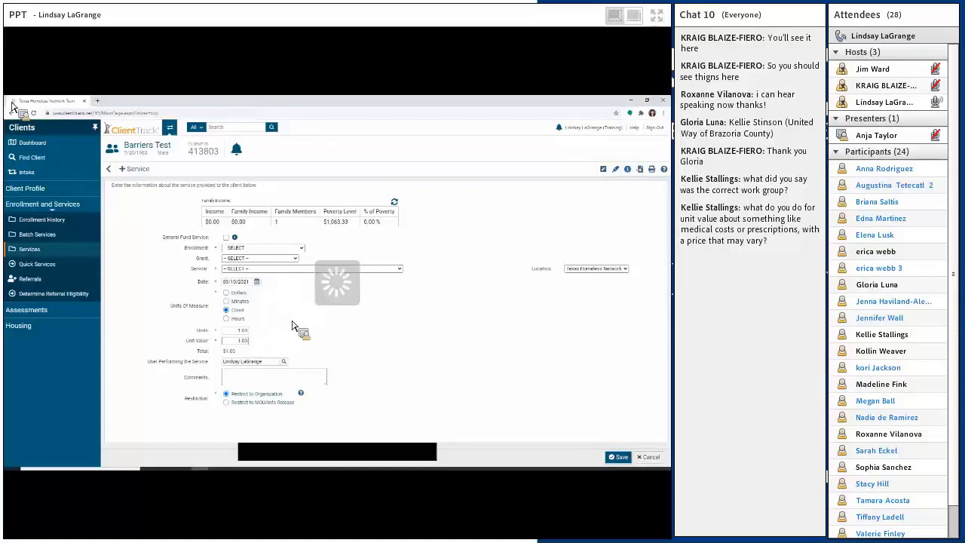
# - Cancel the new service form and open the Service By Provider report in the Reports workspace
pyautogui.click(647, 458)
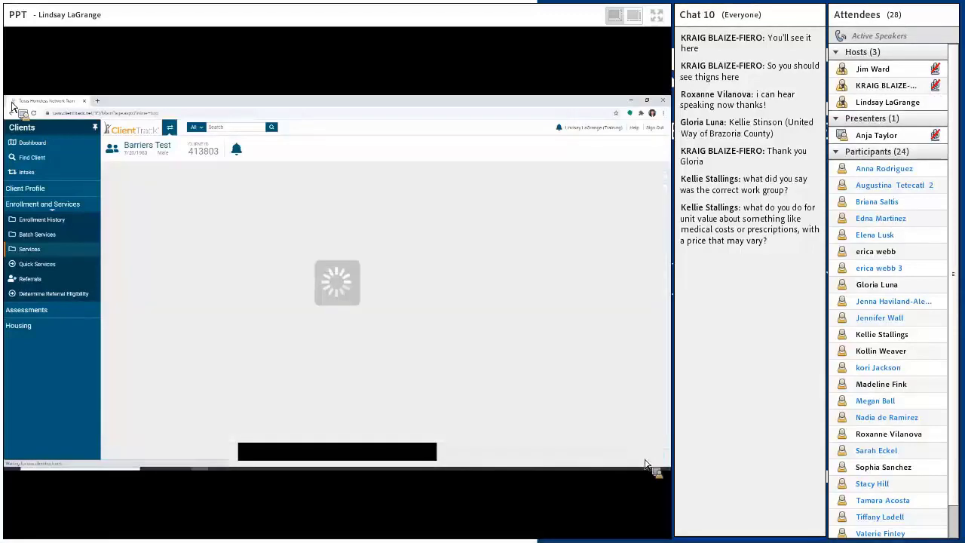
pyautogui.click(170, 126)
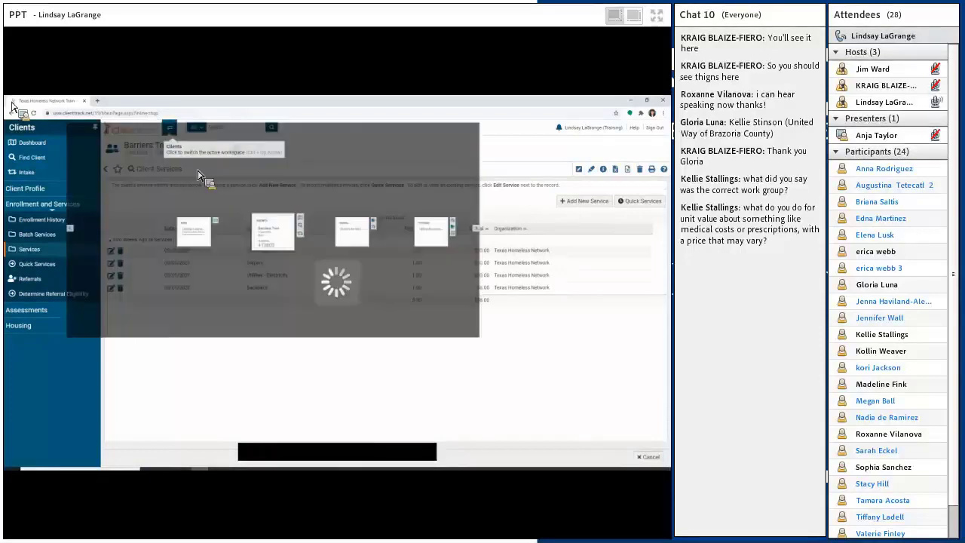
pyautogui.scroll(-3, 339, 306)
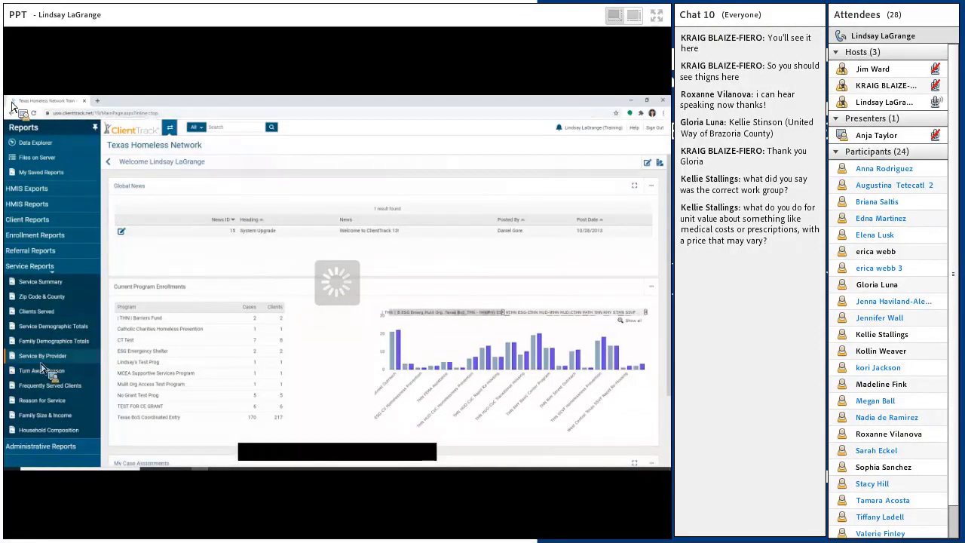
pyautogui.click(45, 361)
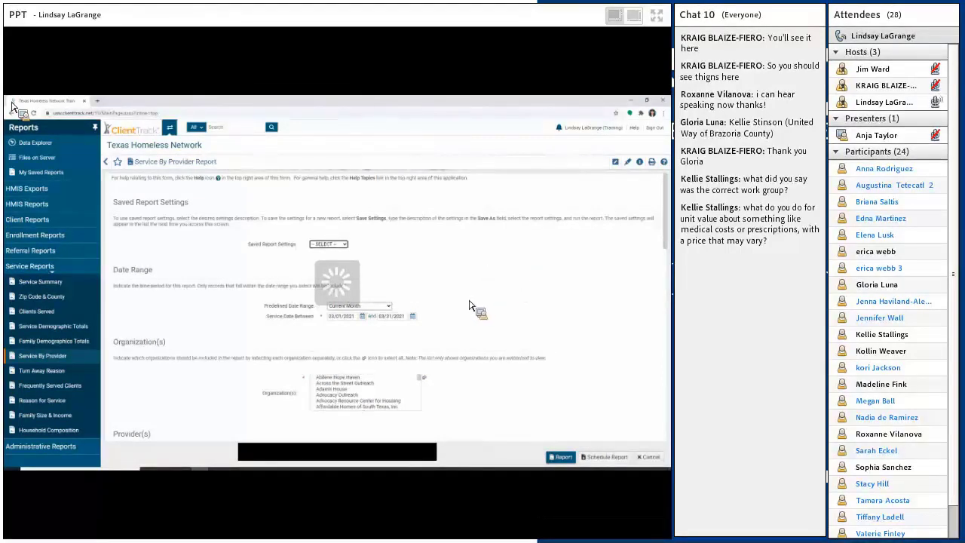
# - Set the report's predefined date range to This Year and filter its programs to [THN] Barriers Fund
pyautogui.click(361, 306)
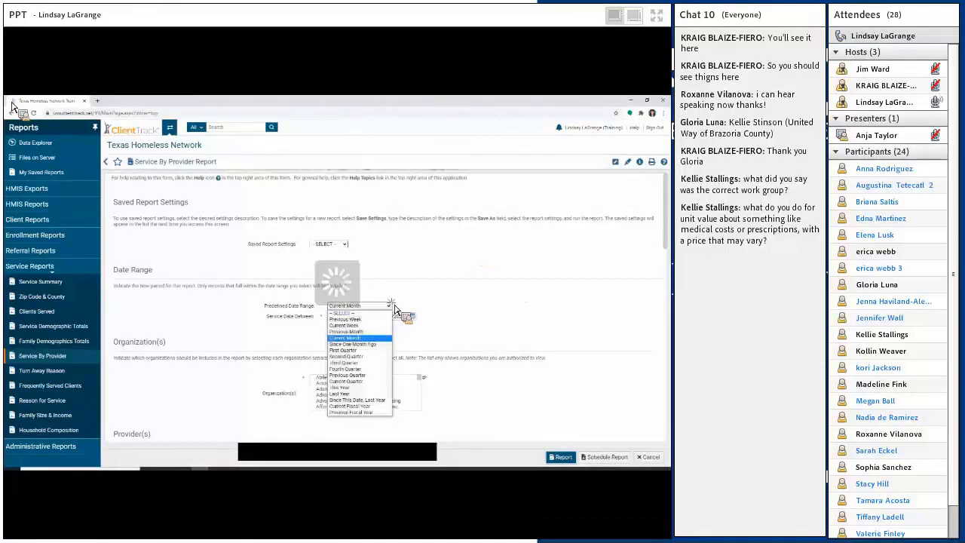
pyautogui.click(338, 386)
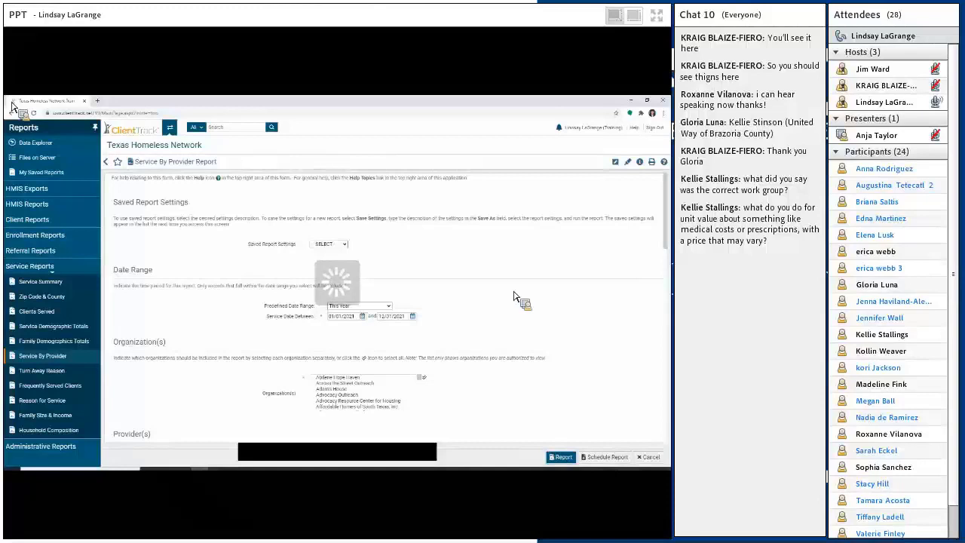
pyautogui.scroll(-1, 437, 305)
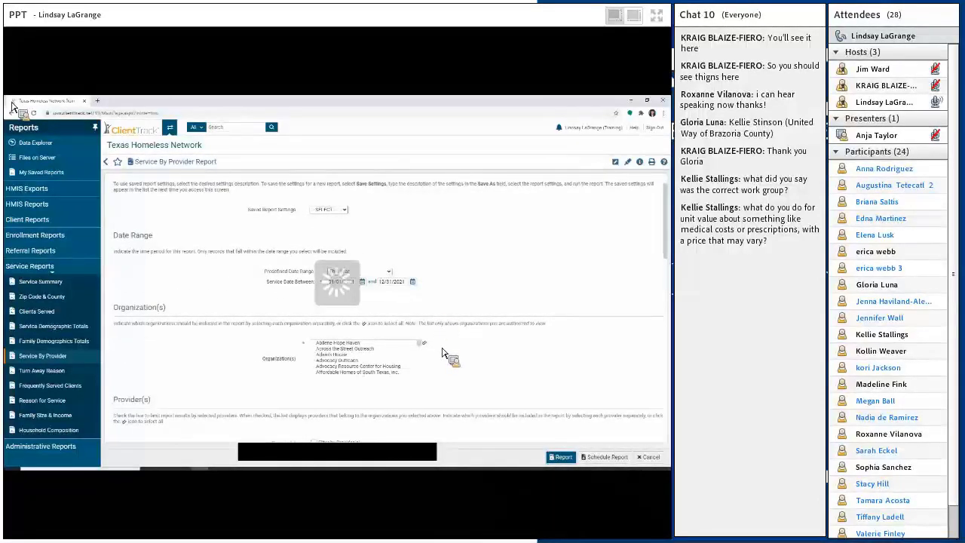
pyautogui.scroll(-3, 482, 354)
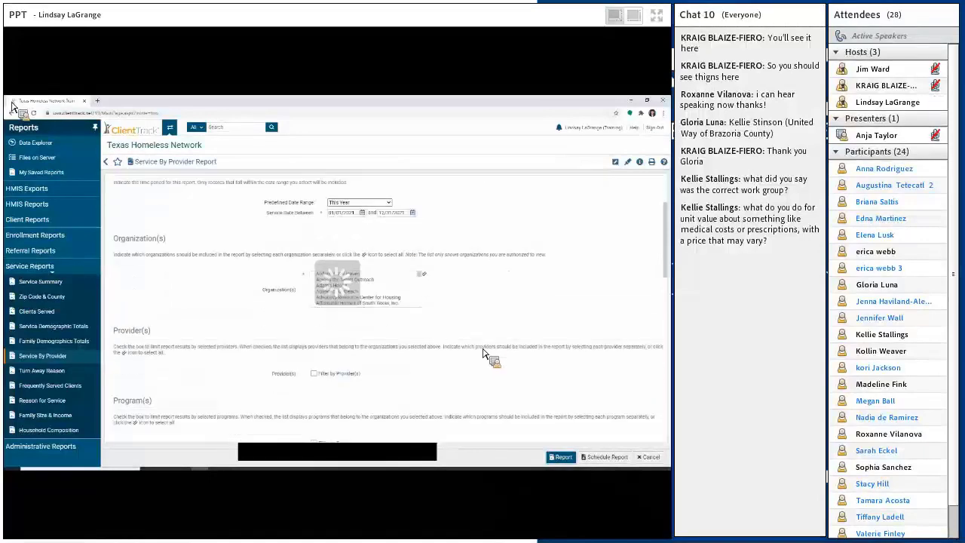
pyautogui.scroll(-2, 486, 354)
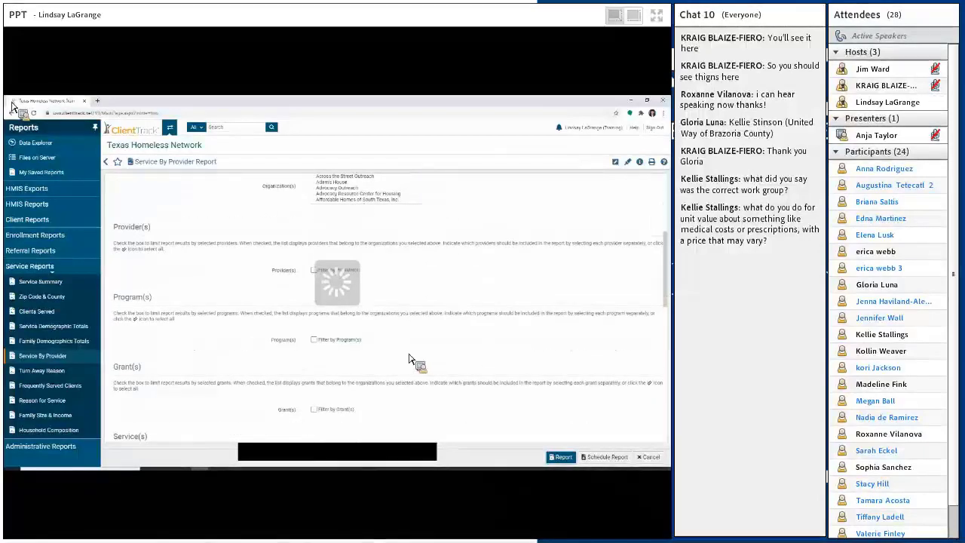
pyautogui.click(314, 340)
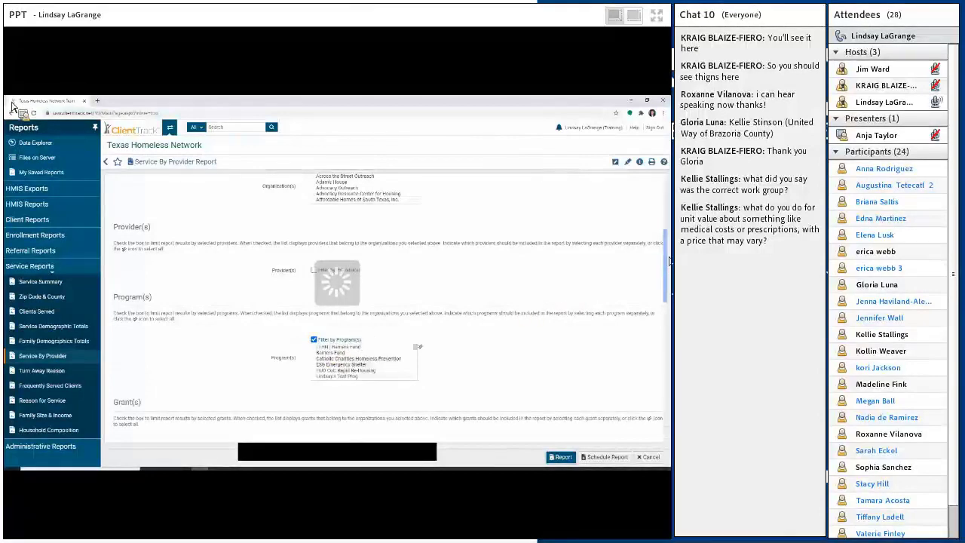
pyautogui.moveTo(666, 256); pyautogui.dragTo(666, 261)
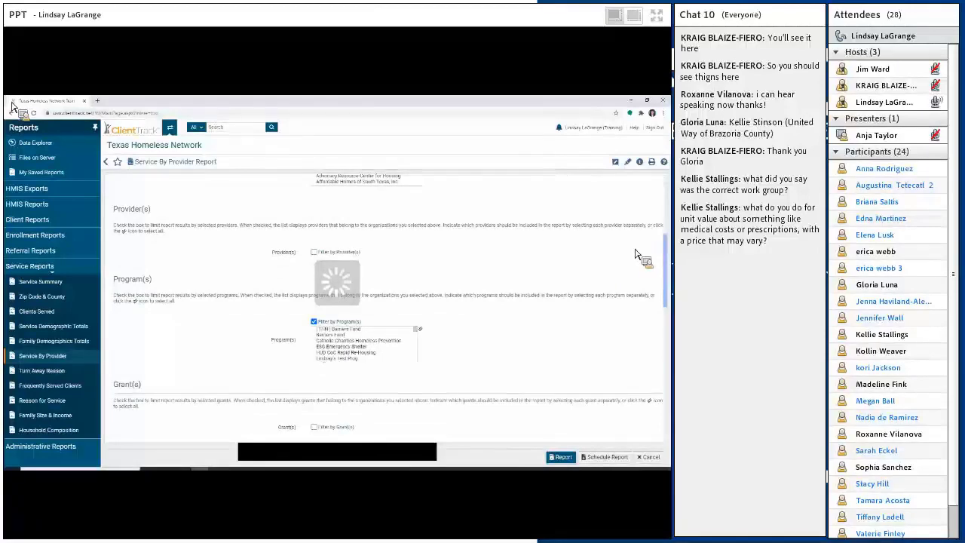
pyautogui.scroll(-2, 668, 247)
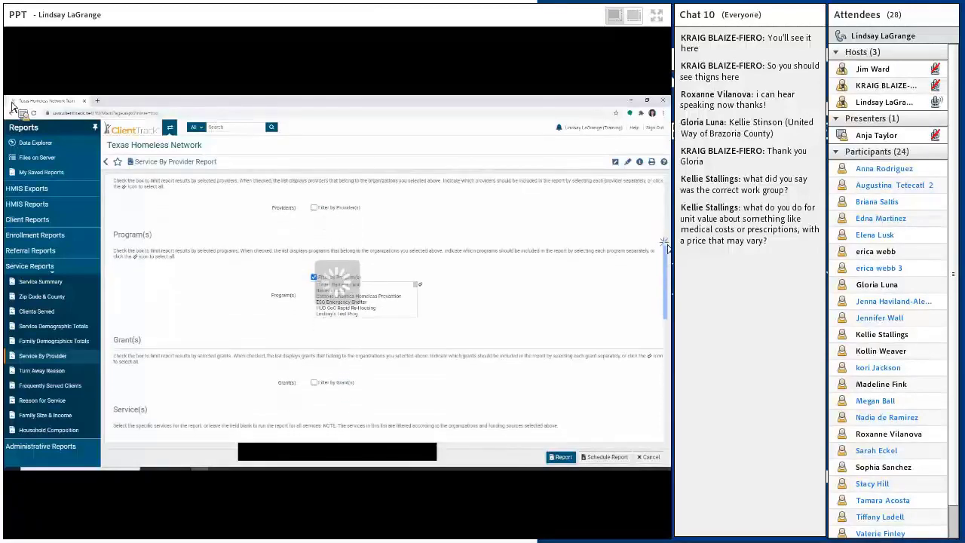
pyautogui.moveTo(665, 257); pyautogui.dragTo(663, 271)
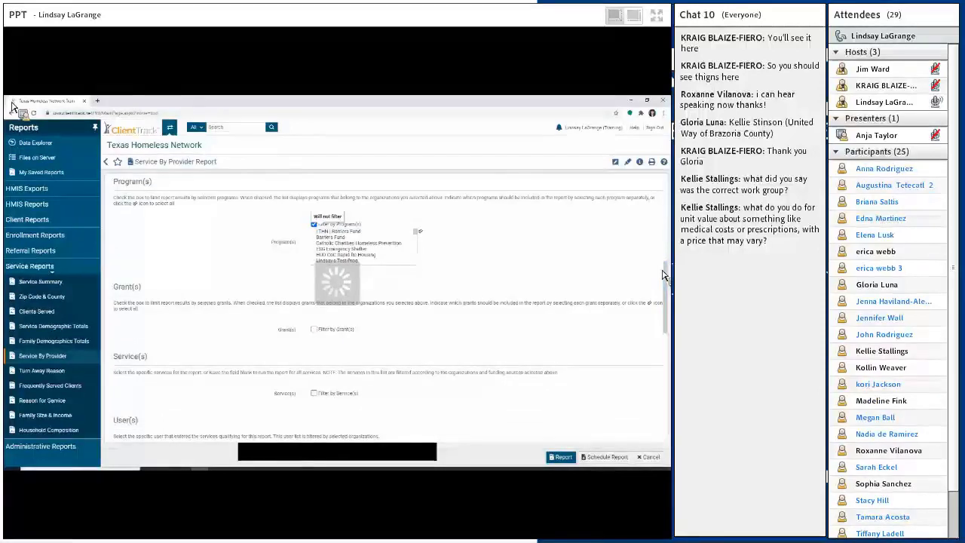
pyautogui.click(329, 233)
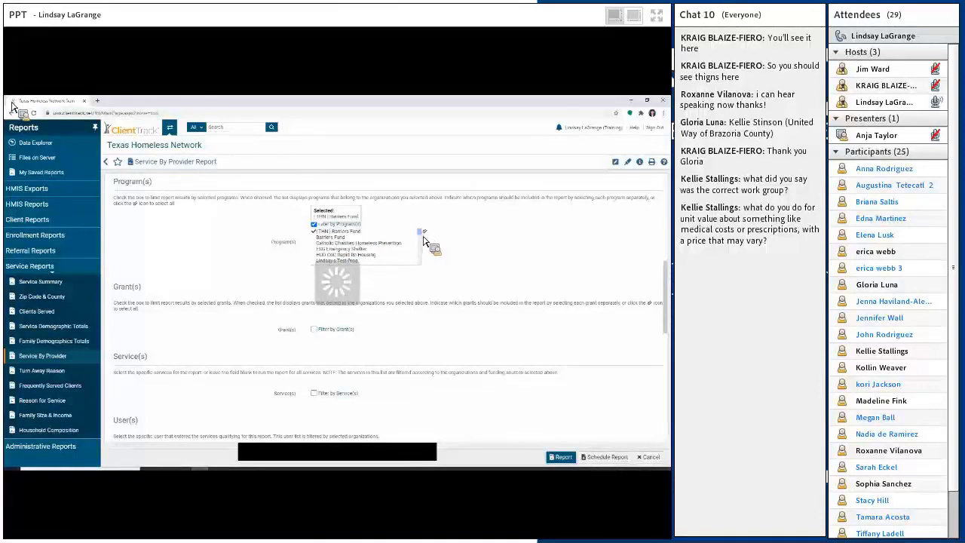
pyautogui.scroll(-5, 424, 241)
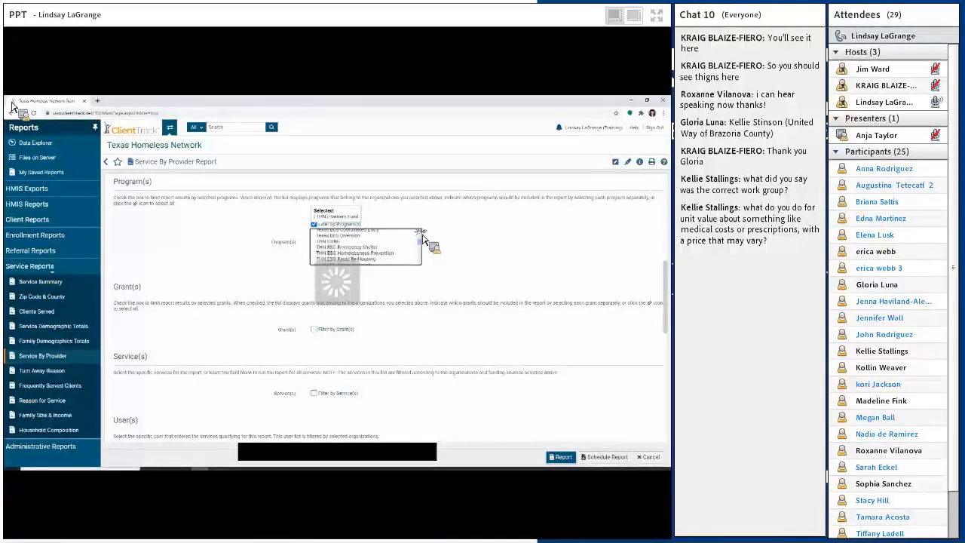
pyautogui.scroll(5, 423, 241)
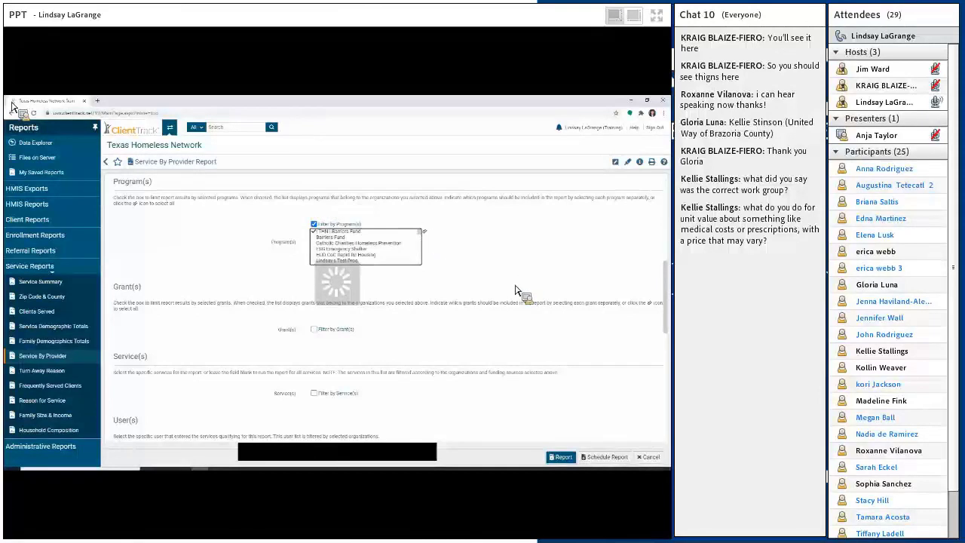
# - Turn on the report's user filter to look through the available users, and turn it off without selecting anyone
pyautogui.scroll(-1, 483, 279)
pyautogui.scroll(-1, 498, 287)
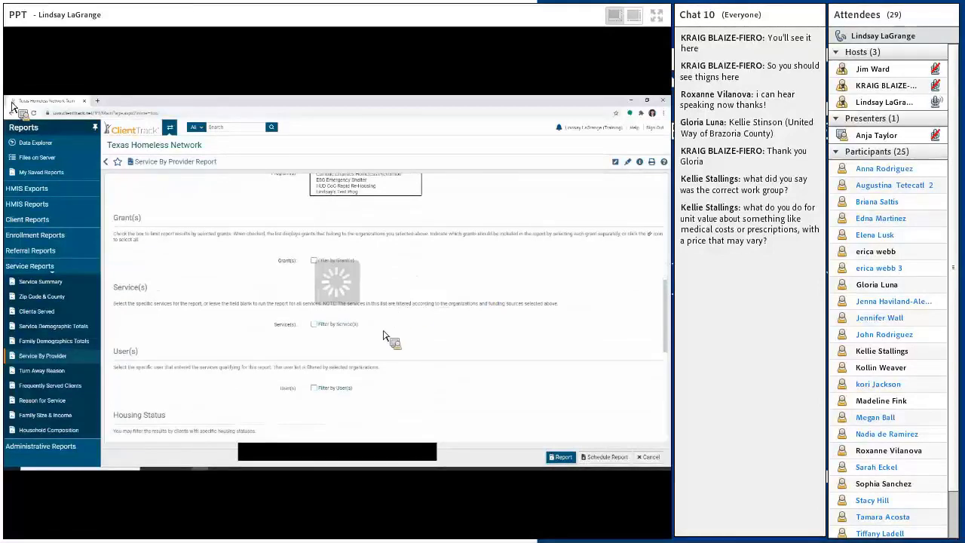
pyautogui.scroll(-1, 396, 390)
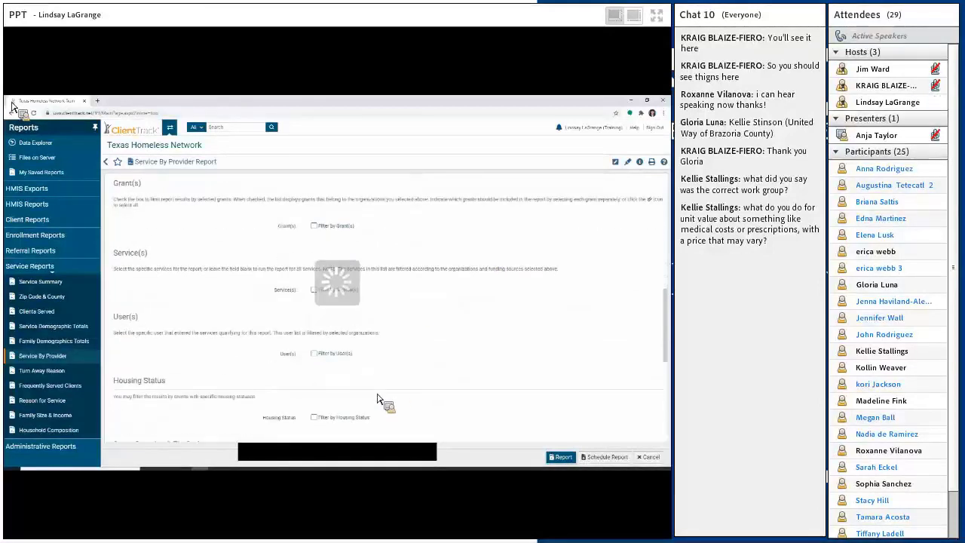
pyautogui.scroll(-1, 377, 384)
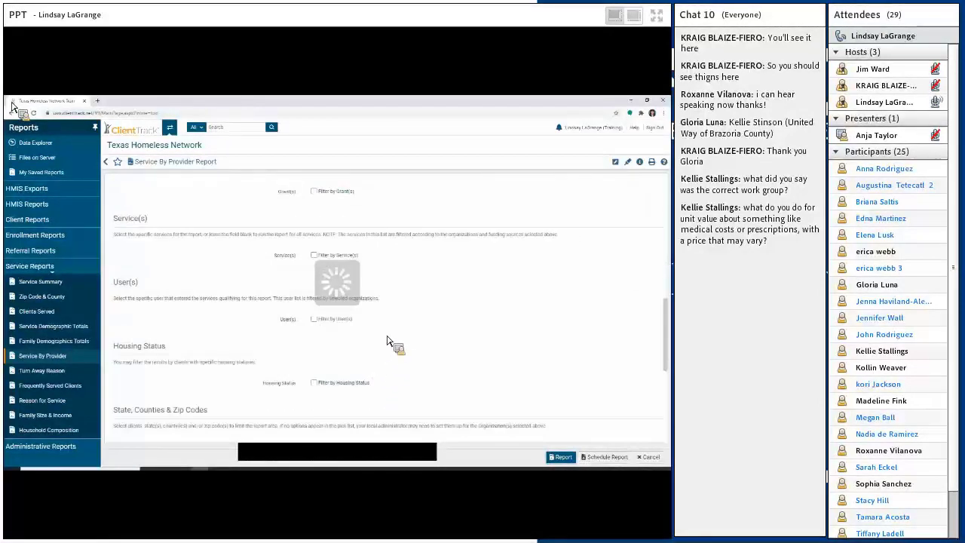
pyautogui.click(314, 319)
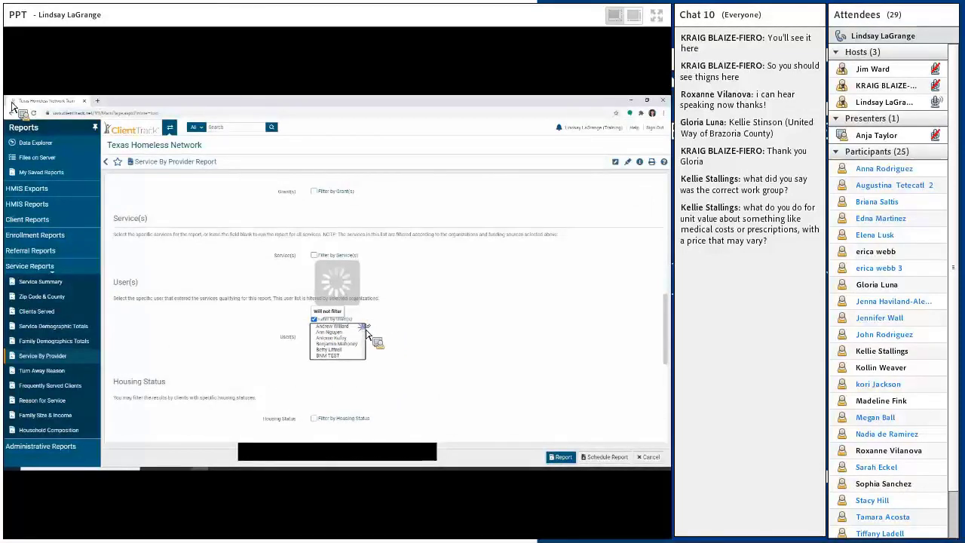
pyautogui.scroll(-2, 366, 334)
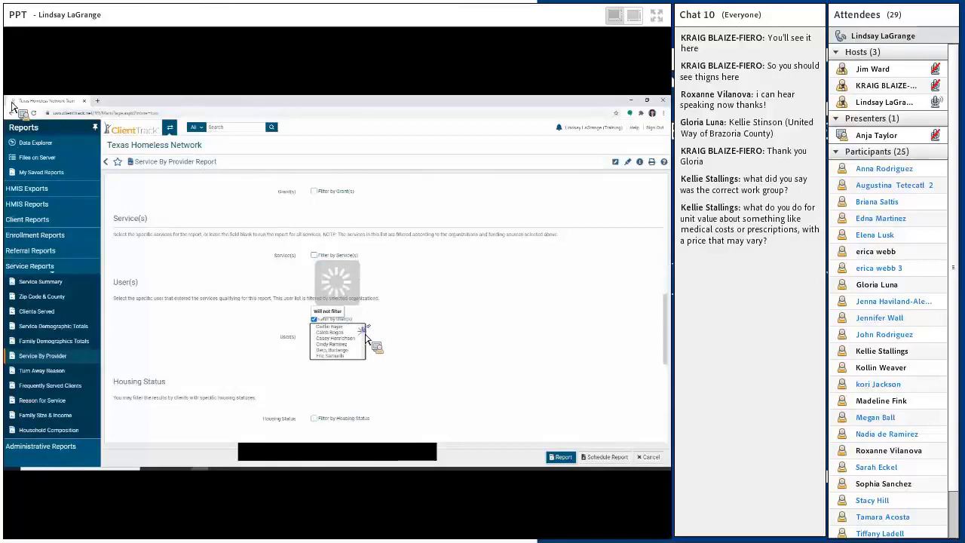
pyautogui.scroll(1, 366, 334)
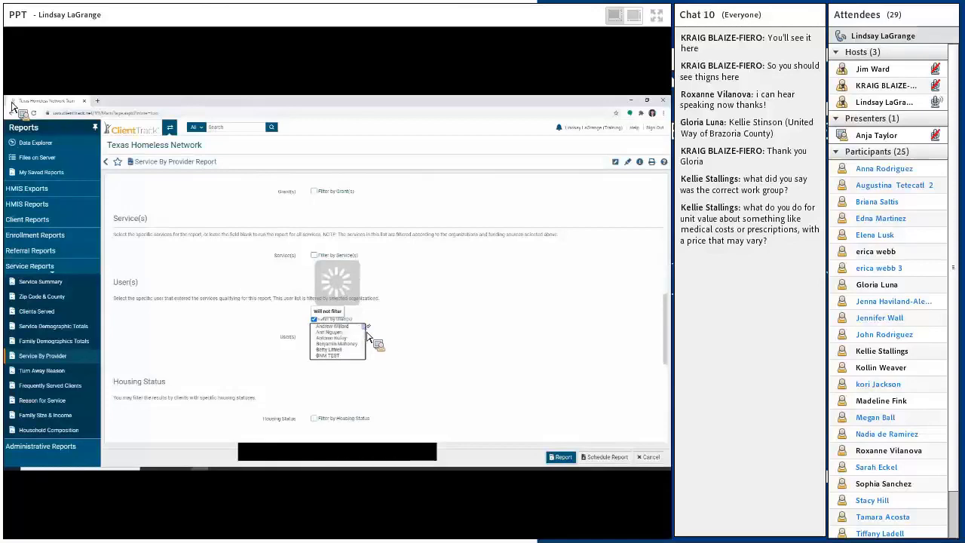
pyautogui.click(315, 320)
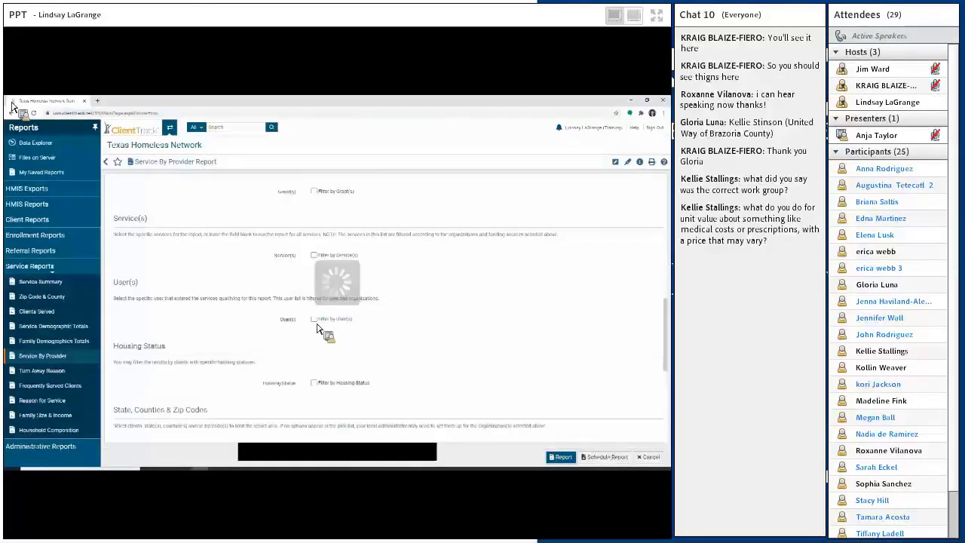
# - Run the Service By Provider report and expand the Unknown provider to list its individual services
pyautogui.moveTo(666, 315); pyautogui.dragTo(653, 394)
pyautogui.scroll(-1, 348, 324)
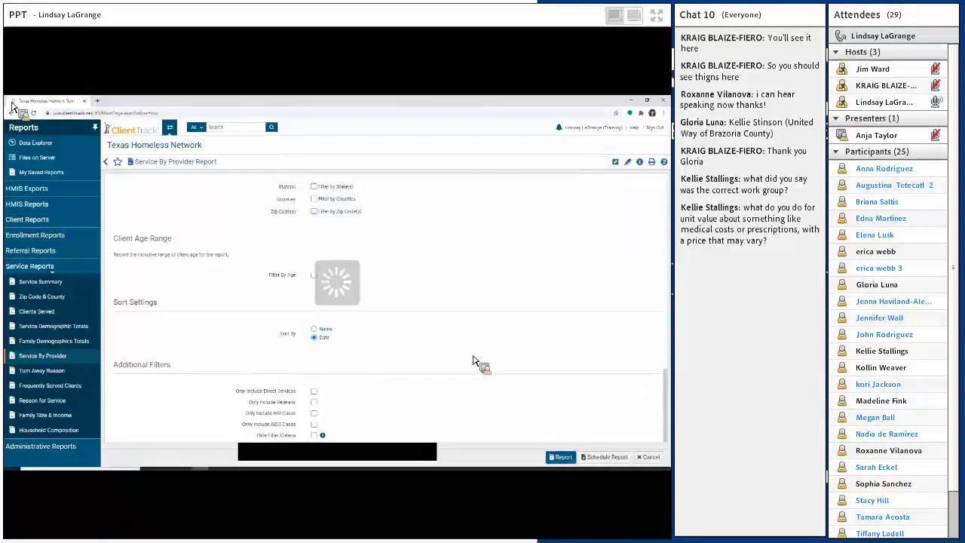
pyautogui.click(561, 462)
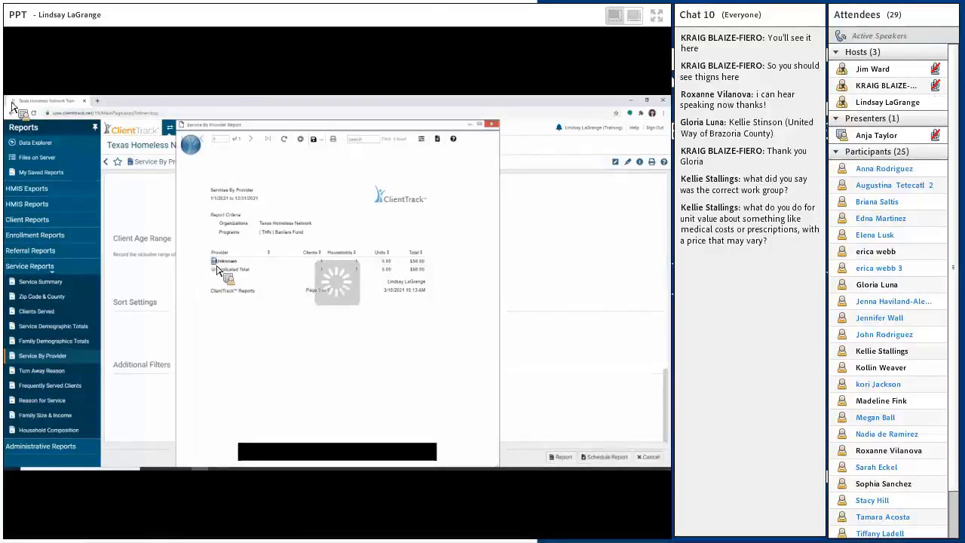
pyautogui.click(214, 261)
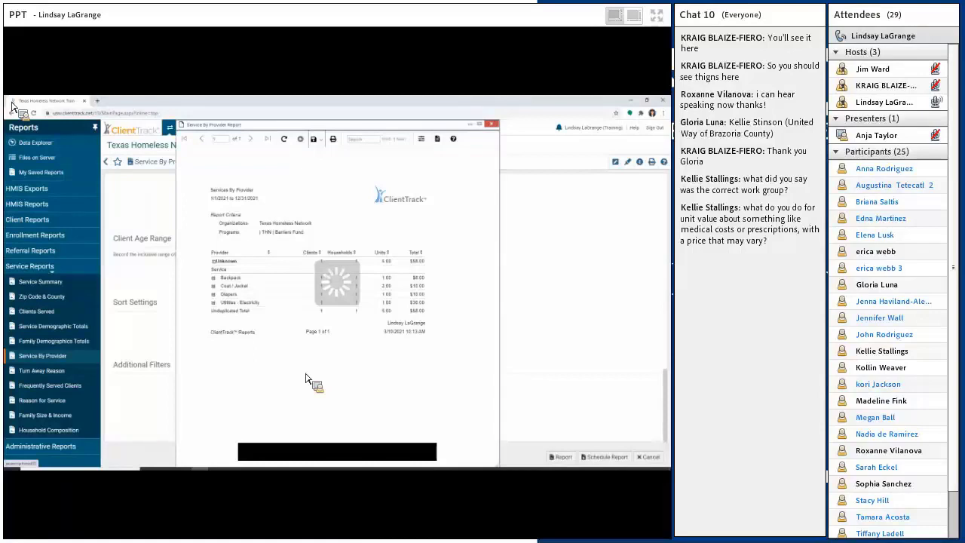
# - Export the report as Excel Data and open the downloaded file in Excel with editing enabled
pyautogui.click(325, 144)
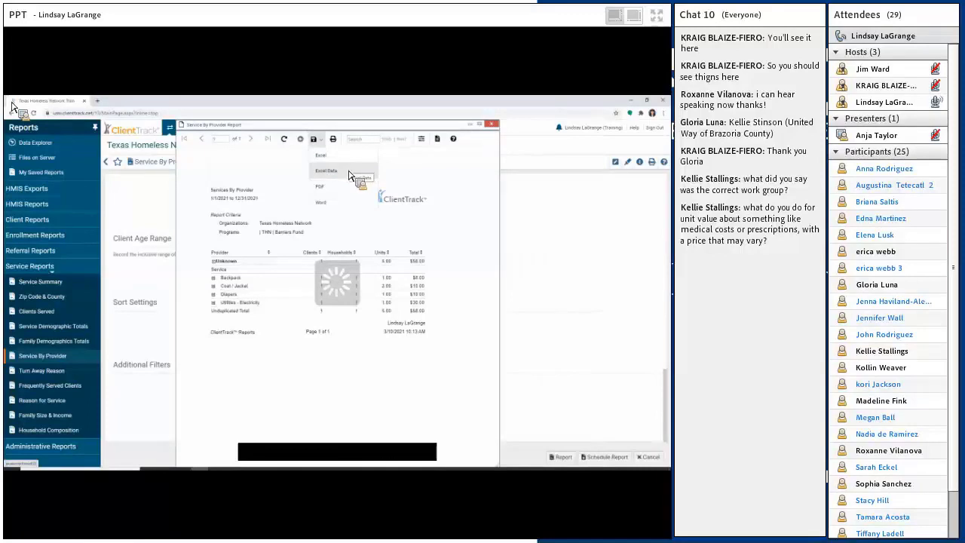
pyautogui.click(349, 175)
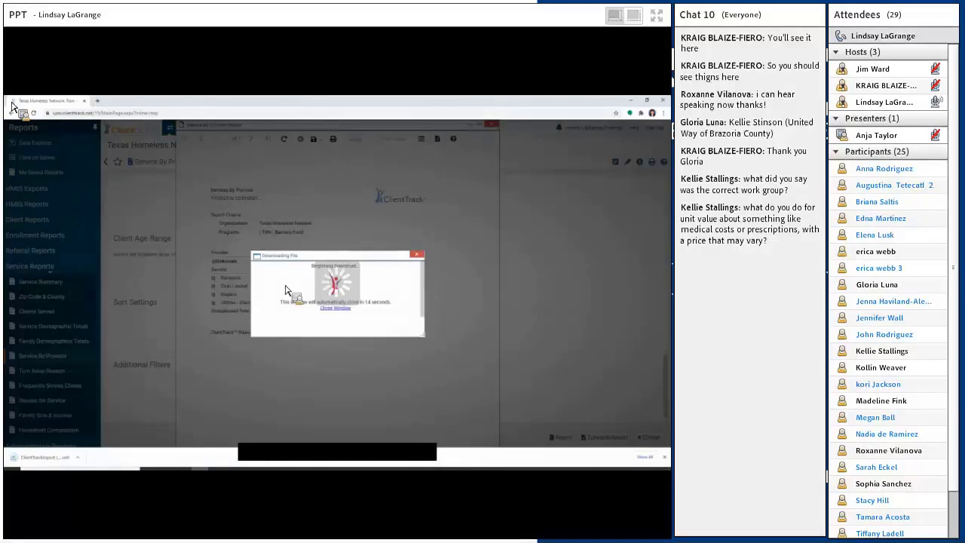
pyautogui.click(43, 461)
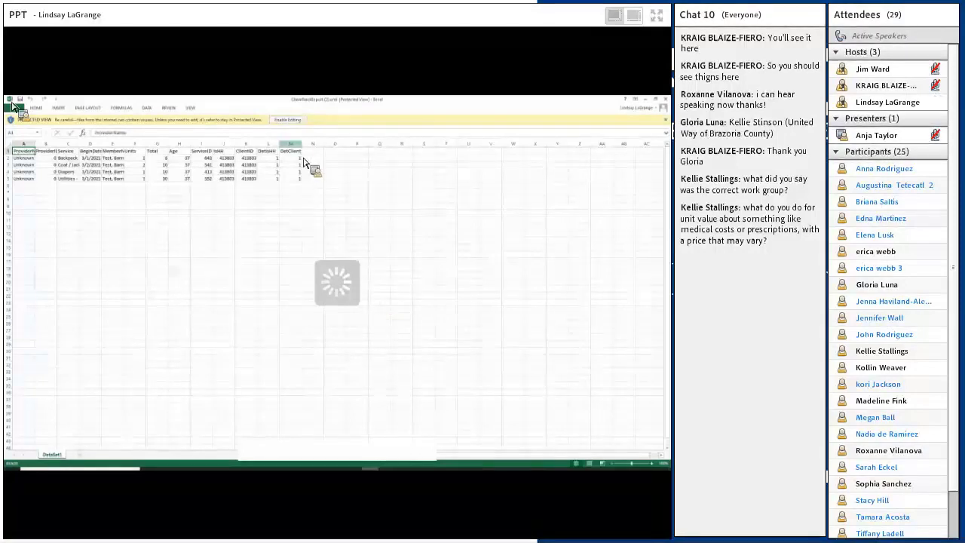
pyautogui.click(287, 123)
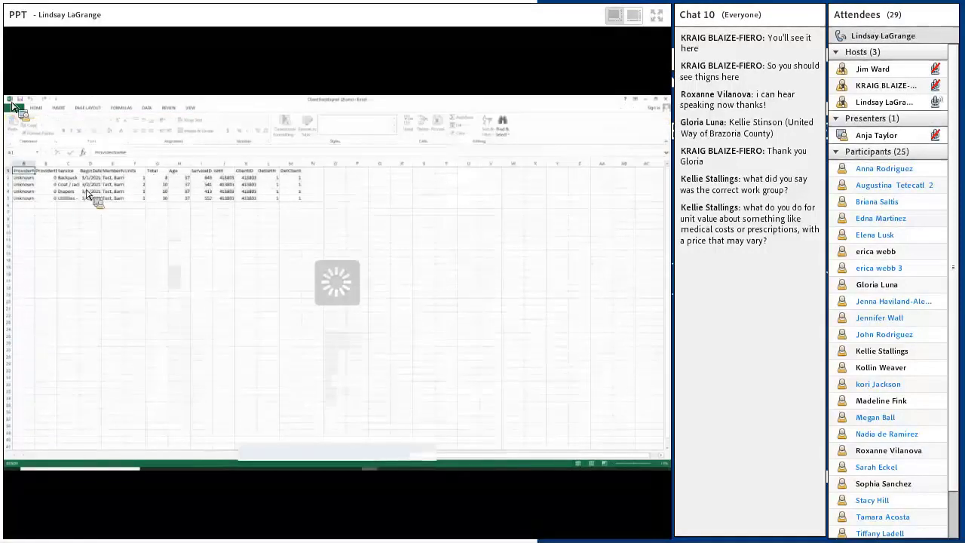
# - Fit the ProviderName, Service and MemberName columns to their contents and highlight the MemberName and BeginDate columns in turn
pyautogui.doubleClick(36, 163)
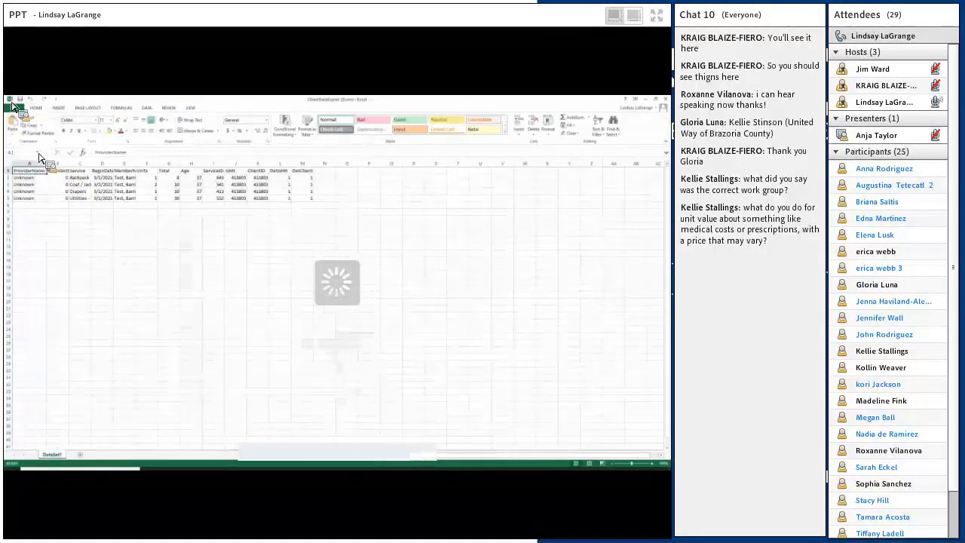
pyautogui.doubleClick(92, 164)
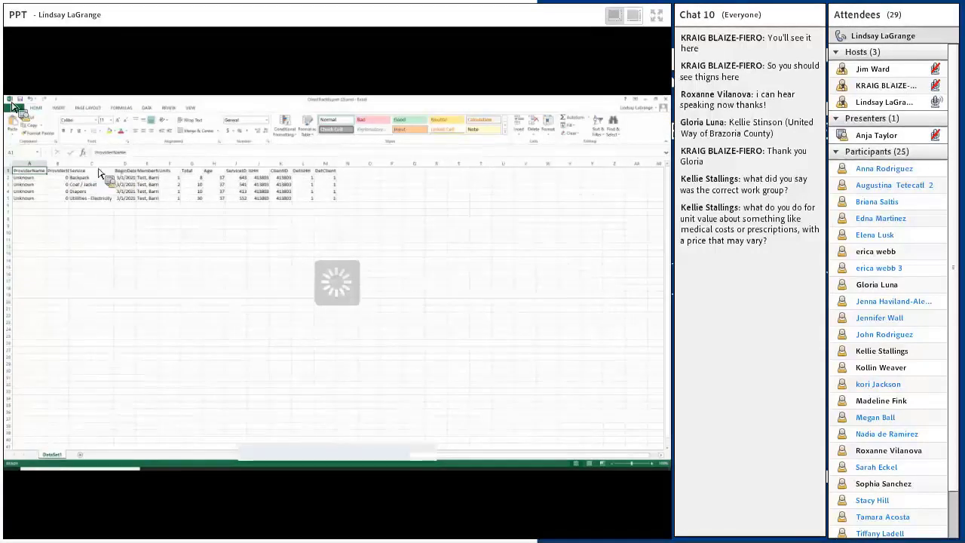
pyautogui.doubleClick(160, 164)
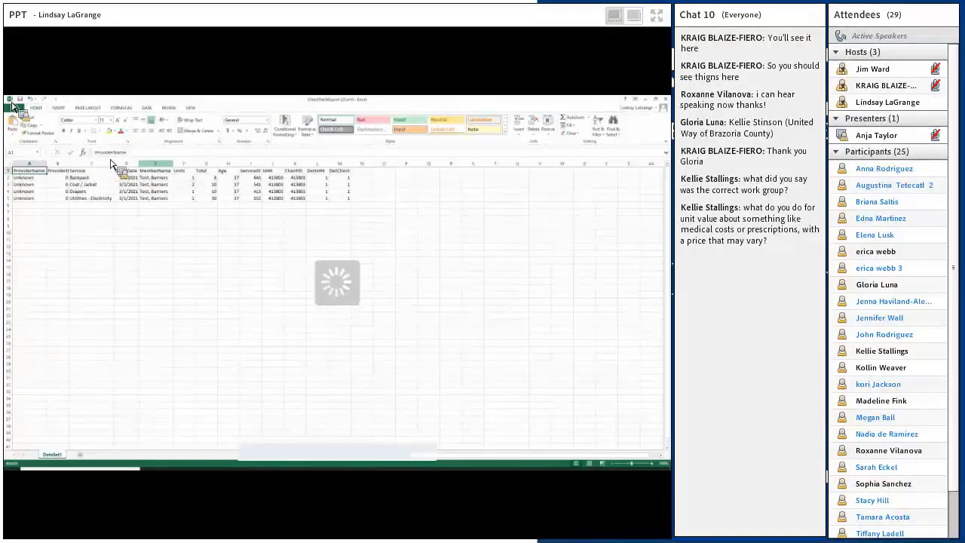
pyautogui.click(162, 165)
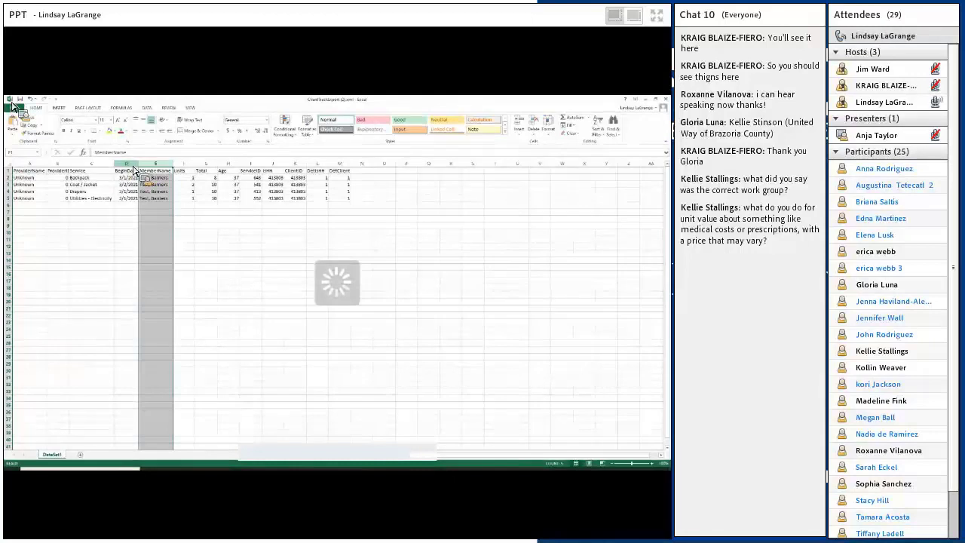
pyautogui.click(133, 165)
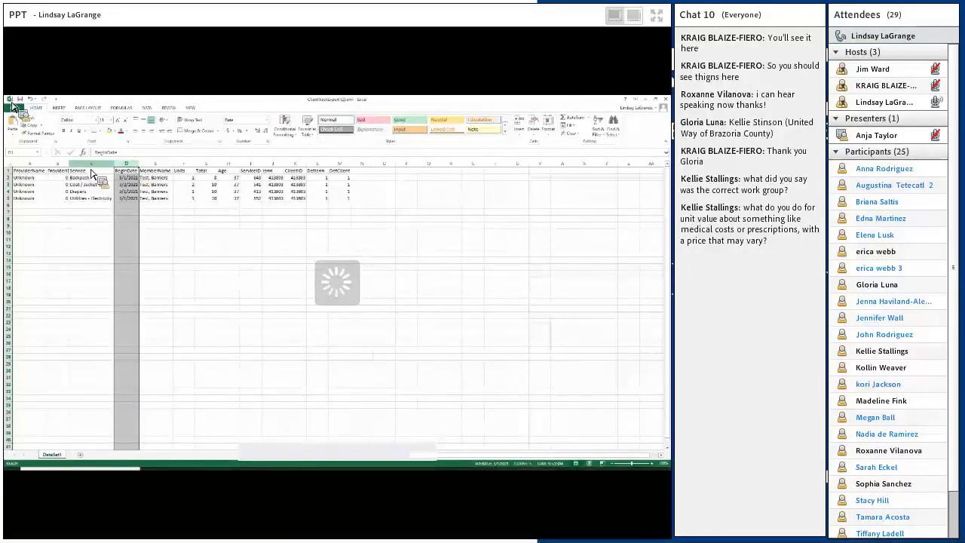
# - Highlight the Service, Units and MemberName columns in turn to examine each service row of the exported data
pyautogui.click(91, 167)
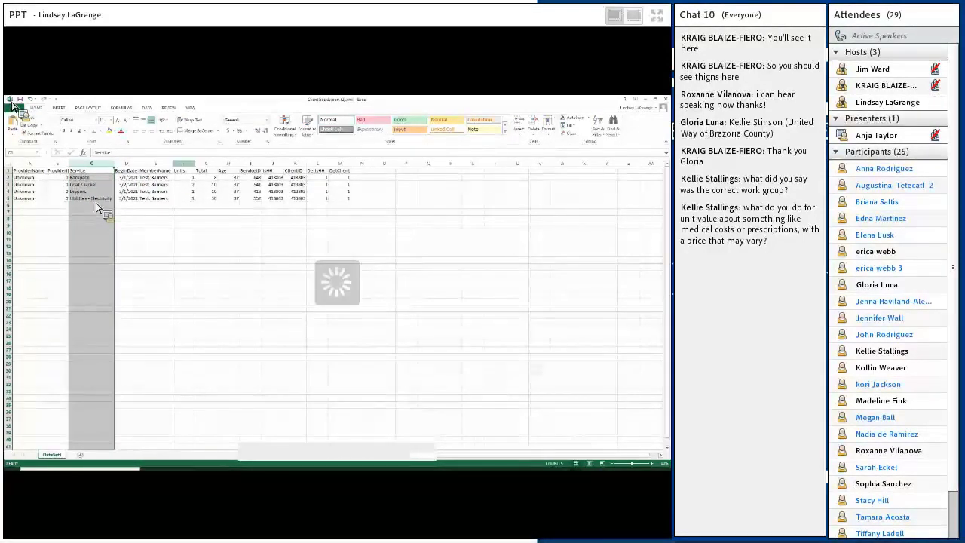
pyautogui.click(184, 163)
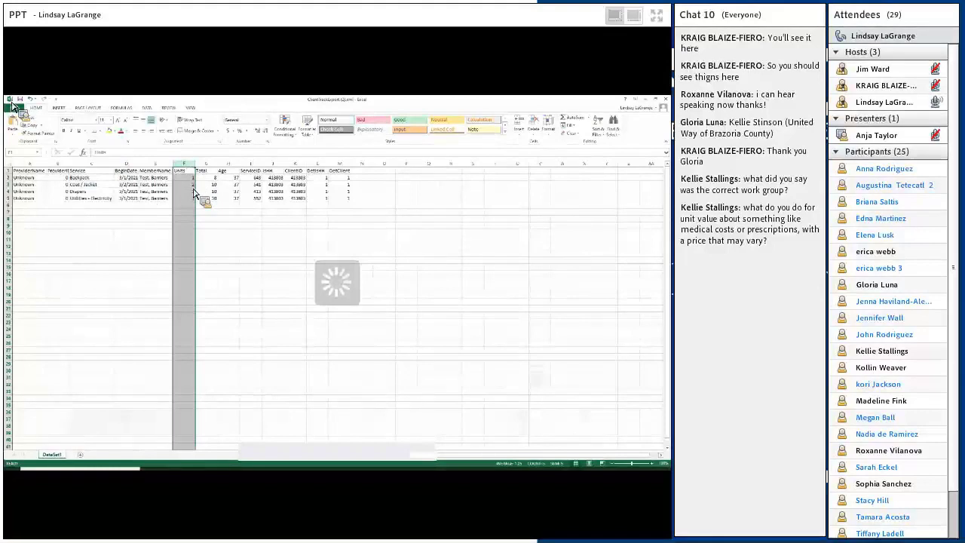
pyautogui.click(155, 164)
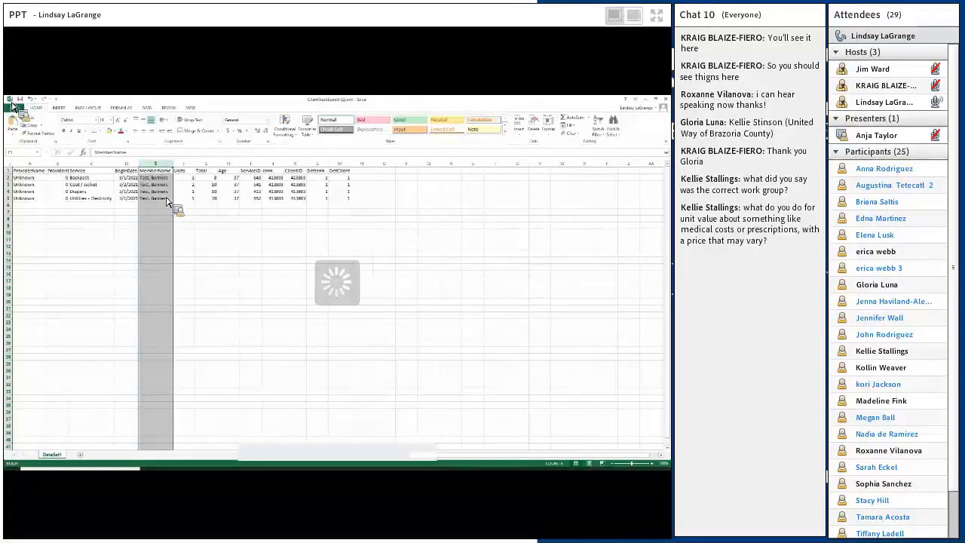
pyautogui.click(167, 199)
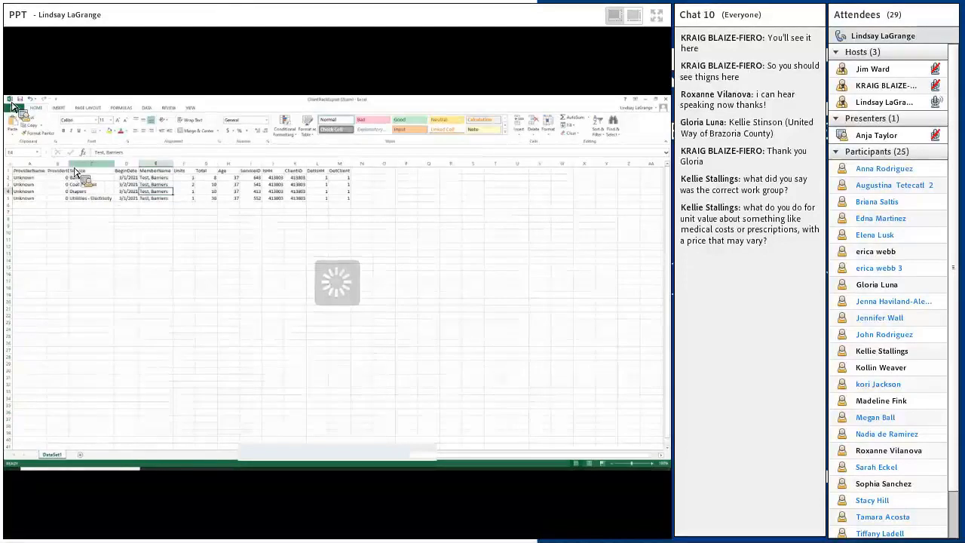
# - Widen the ProviderID column and go through the ProviderName and ProviderID headings and the entries beneath them
pyautogui.moveTo(69, 163); pyautogui.dragTo(83, 164)
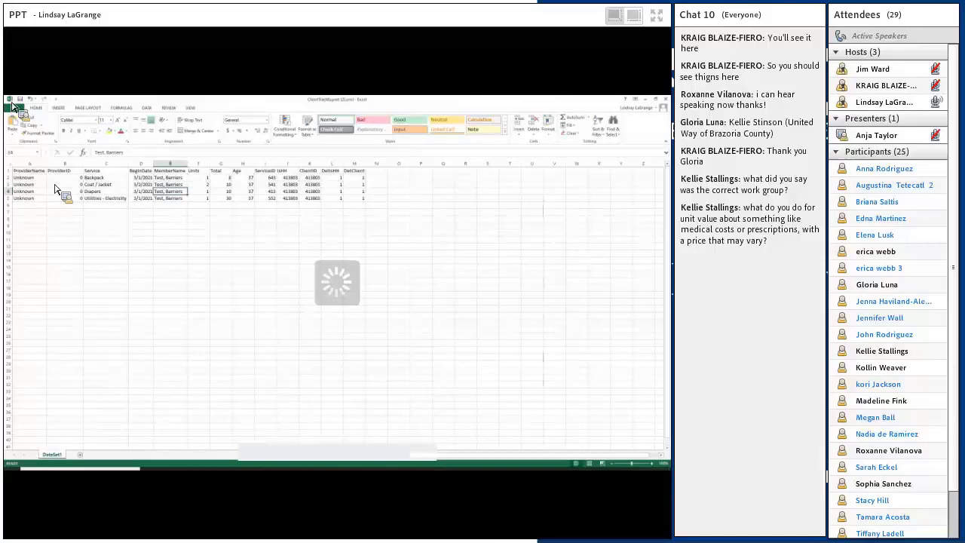
pyautogui.click(30, 172)
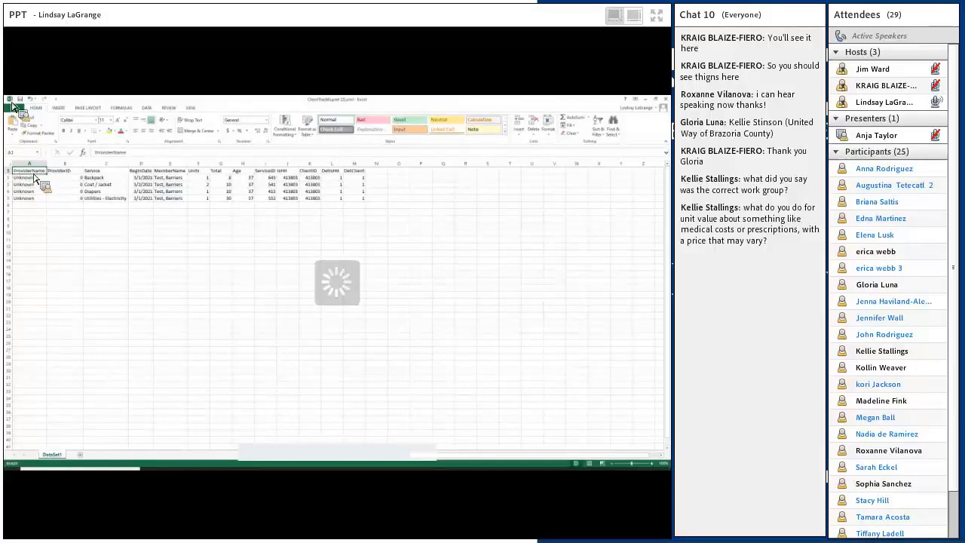
pyautogui.click(33, 181)
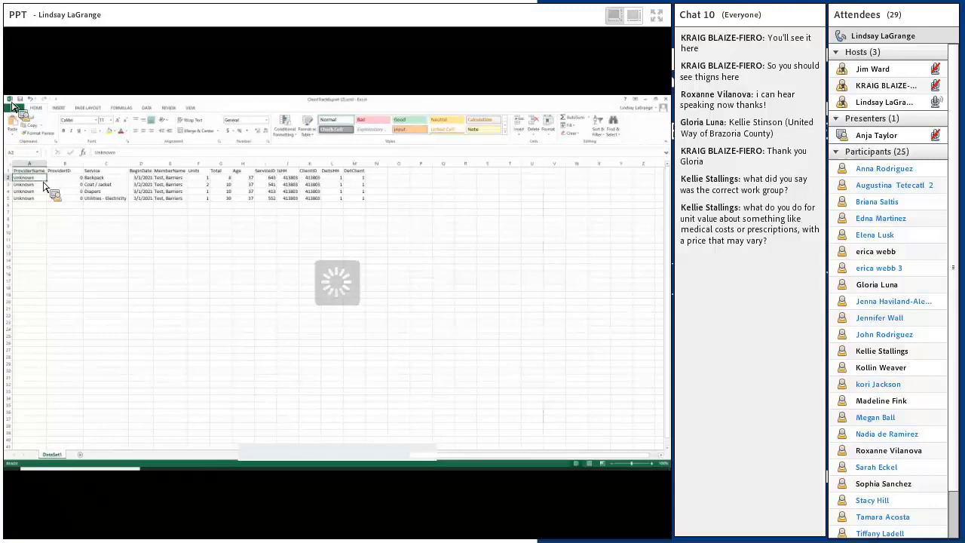
pyautogui.click(34, 199)
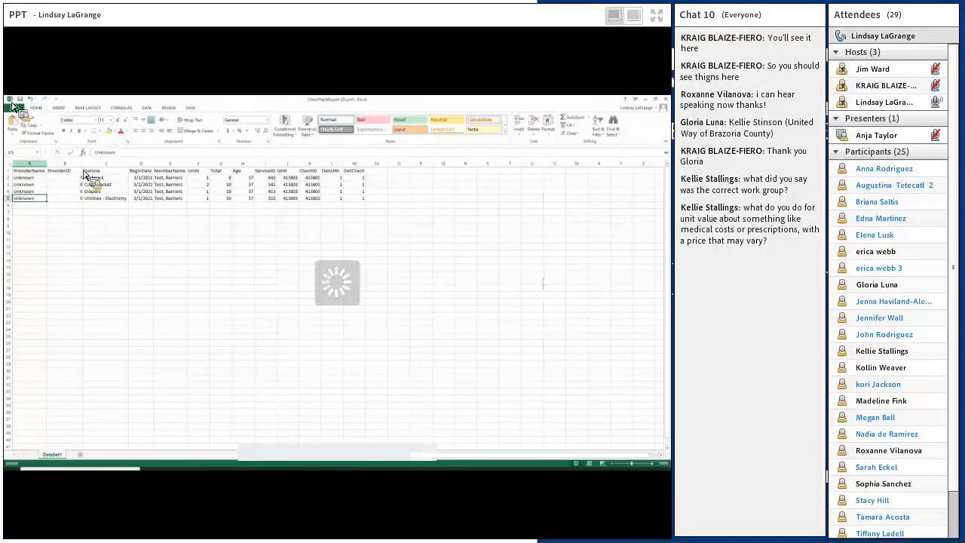
pyautogui.click(45, 172)
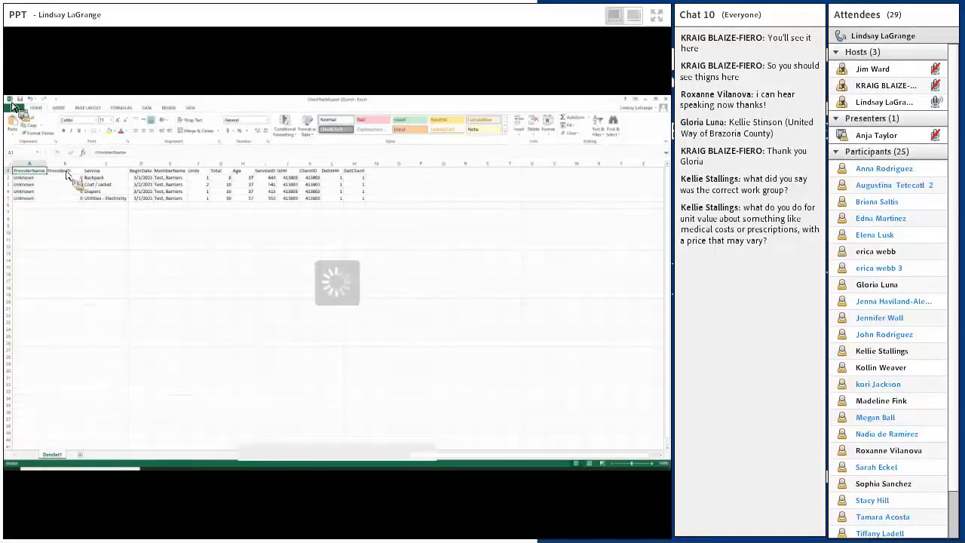
pyautogui.click(65, 171)
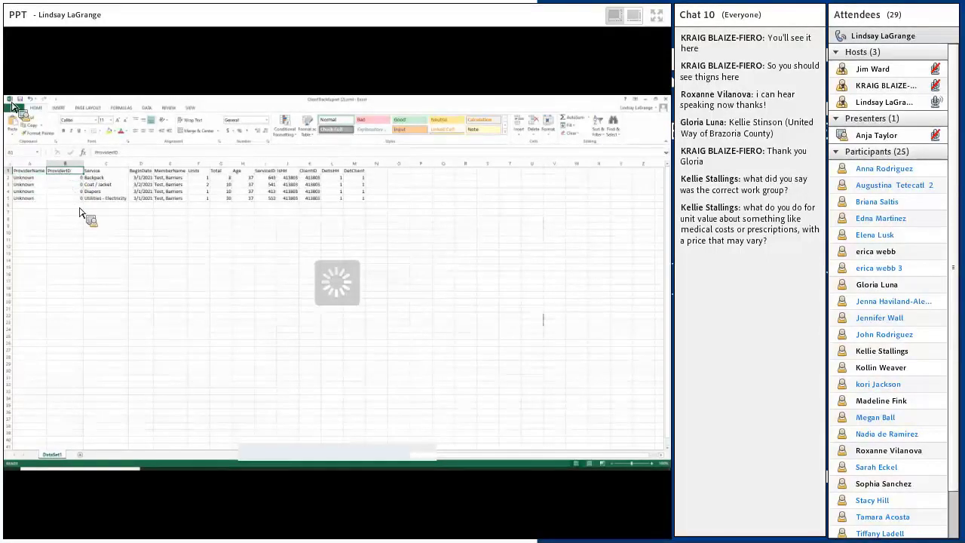
pyautogui.click(106, 178)
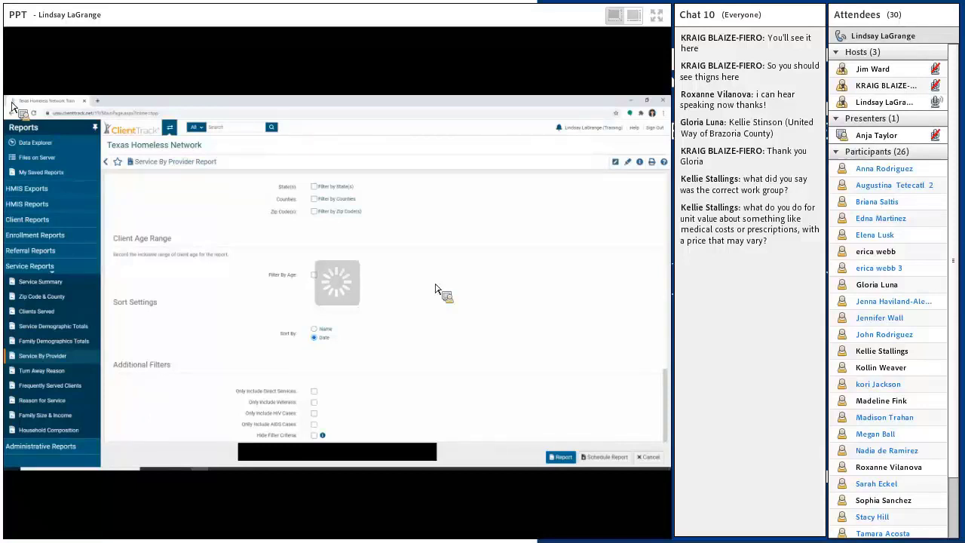
# - Switch back to ClientTrack, review the Service By Provider filters, and return to the test client's dashboard
pyautogui.scroll(5, 470, 314)
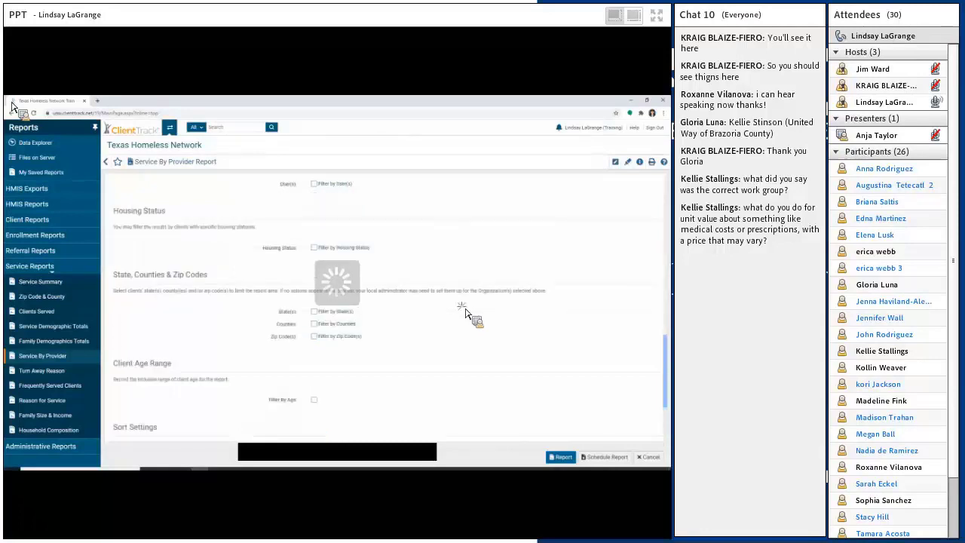
pyautogui.scroll(3, 660, 337)
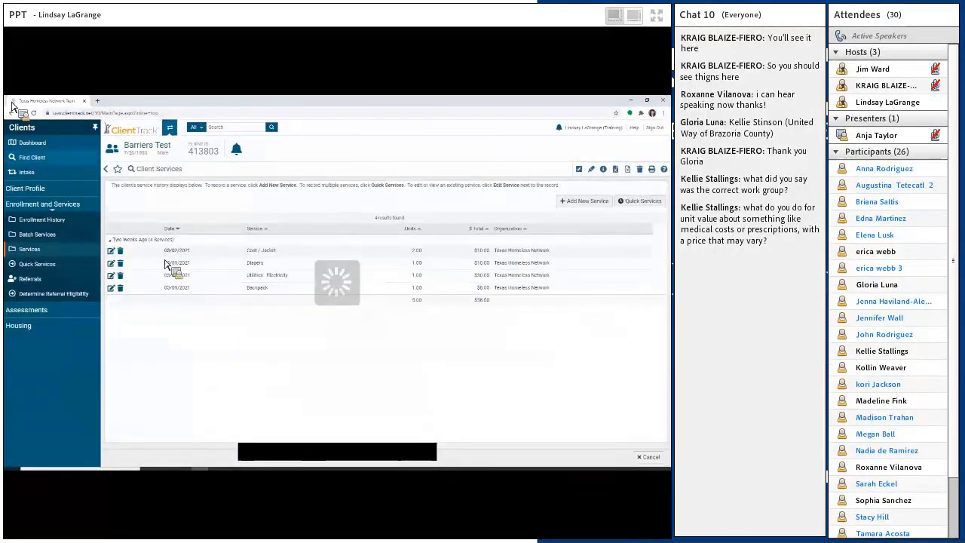
pyautogui.click(33, 142)
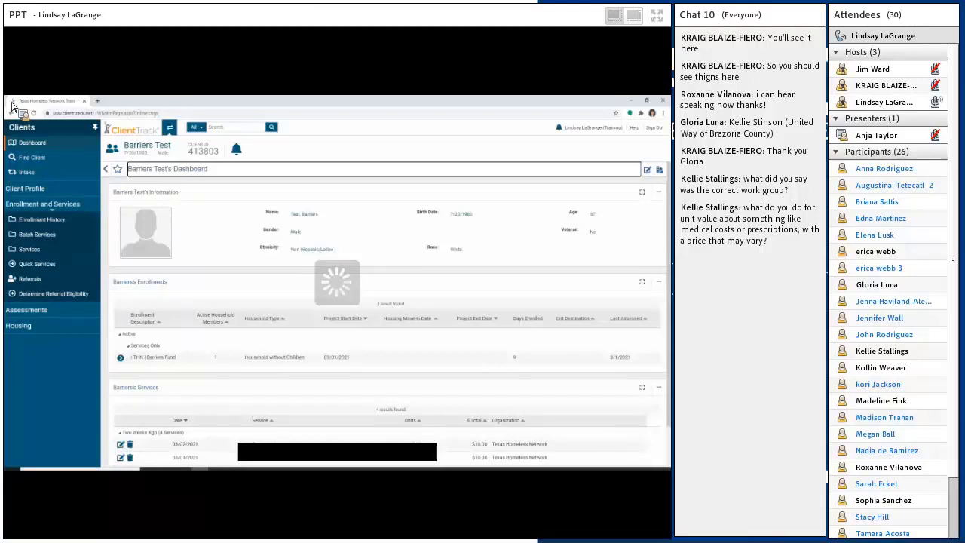
# - Switch the ClientTrack session to a Baseline HMIS workgroup
pyautogui.click(583, 133)
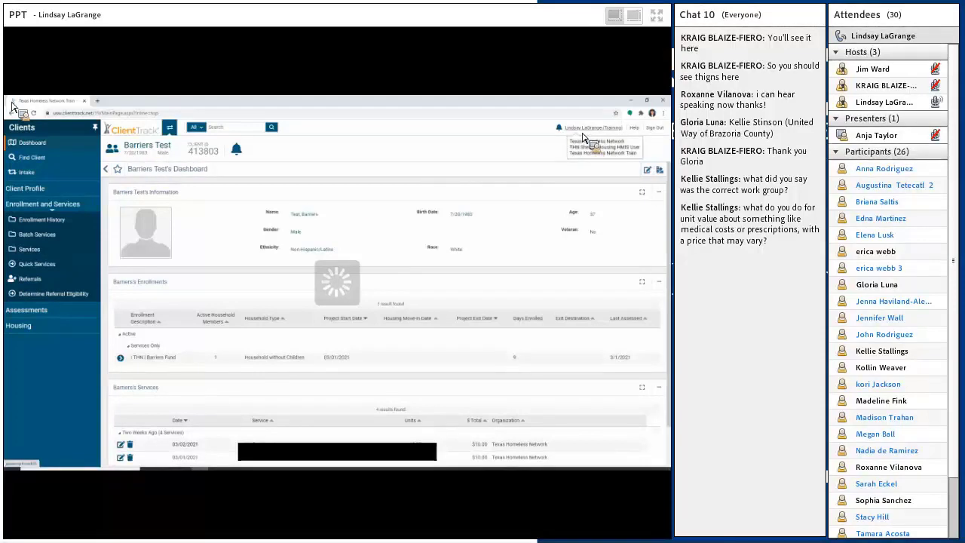
pyautogui.click(580, 158)
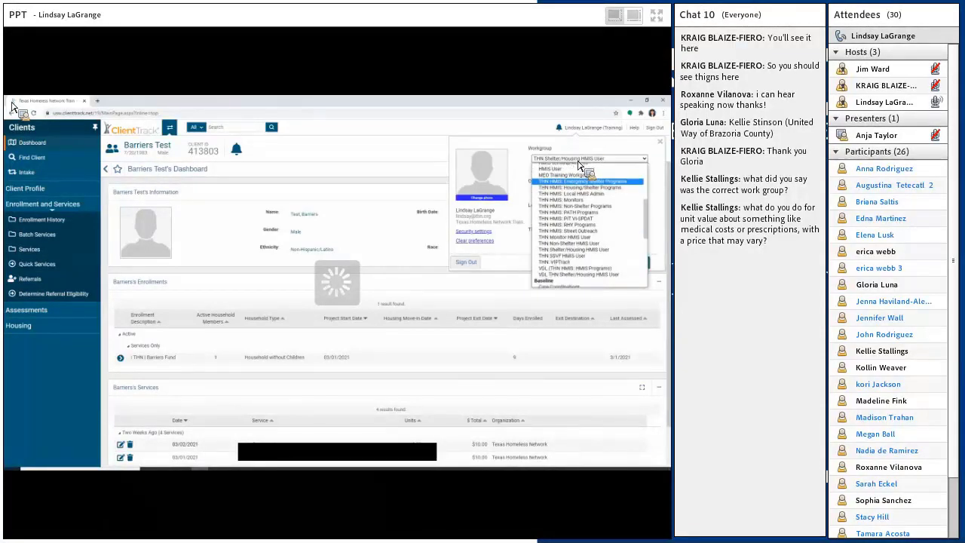
pyautogui.scroll(-5, 579, 196)
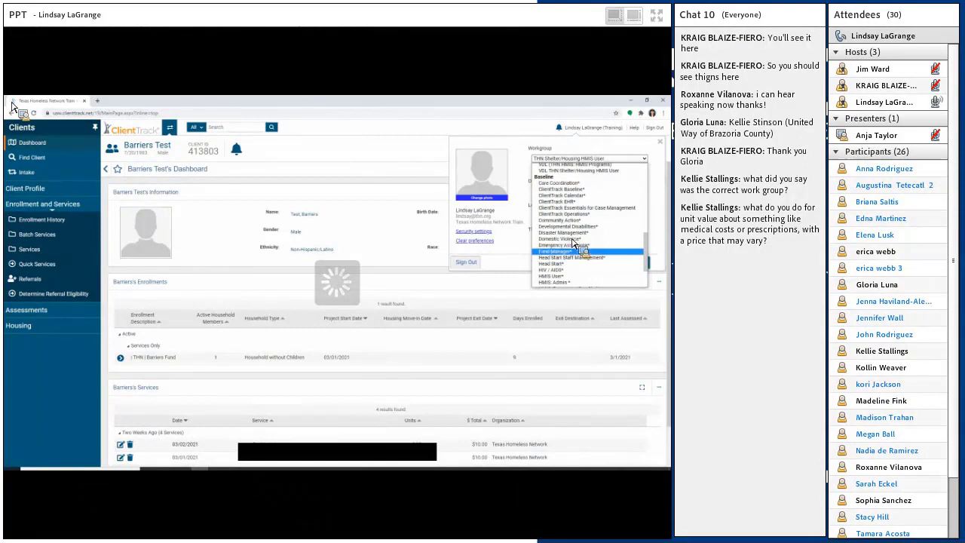
pyautogui.click(564, 272)
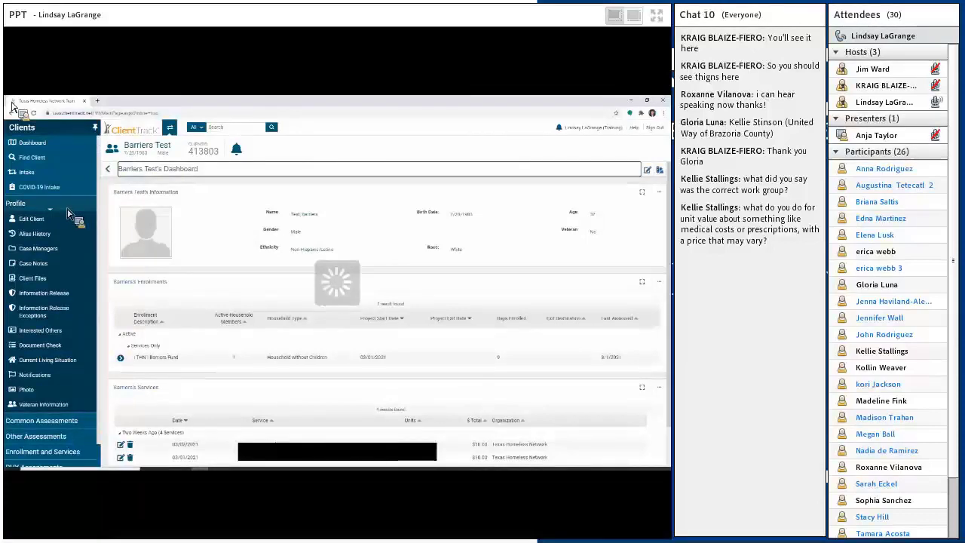
# - Start a new document check for the test client and look through the available document checklists
pyautogui.click(79, 348)
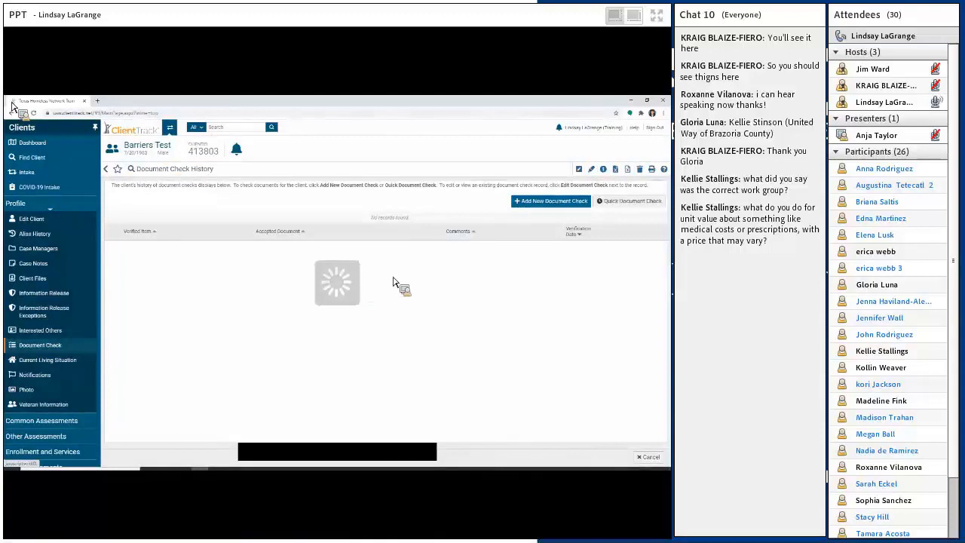
pyautogui.click(550, 207)
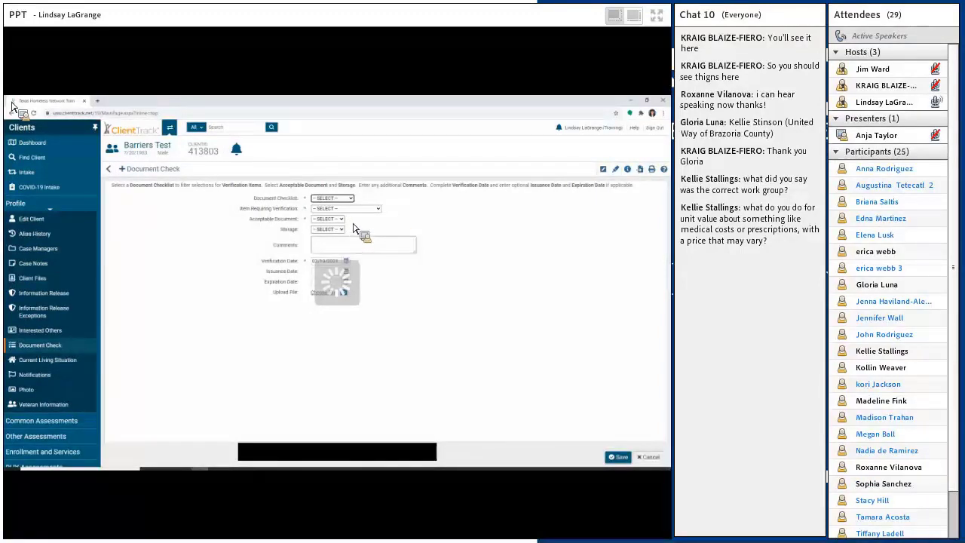
pyautogui.click(351, 199)
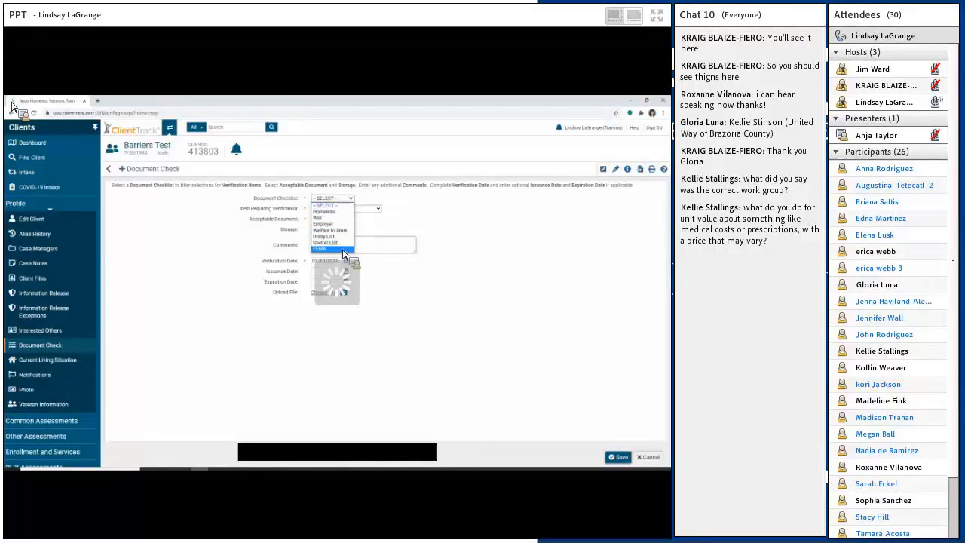
pyautogui.click(326, 205)
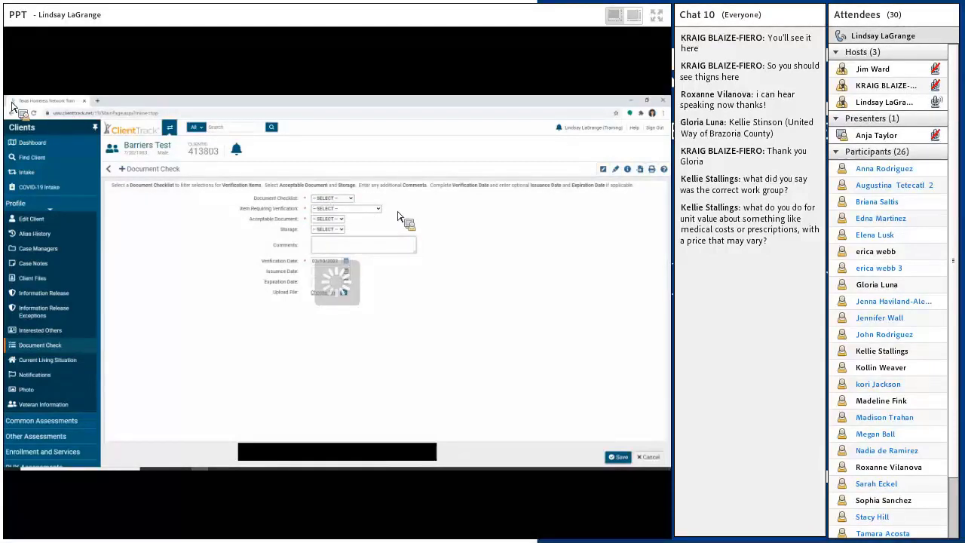
# - Set the Document Checklist to Homeless and look through its items requiring verification
pyautogui.click(347, 199)
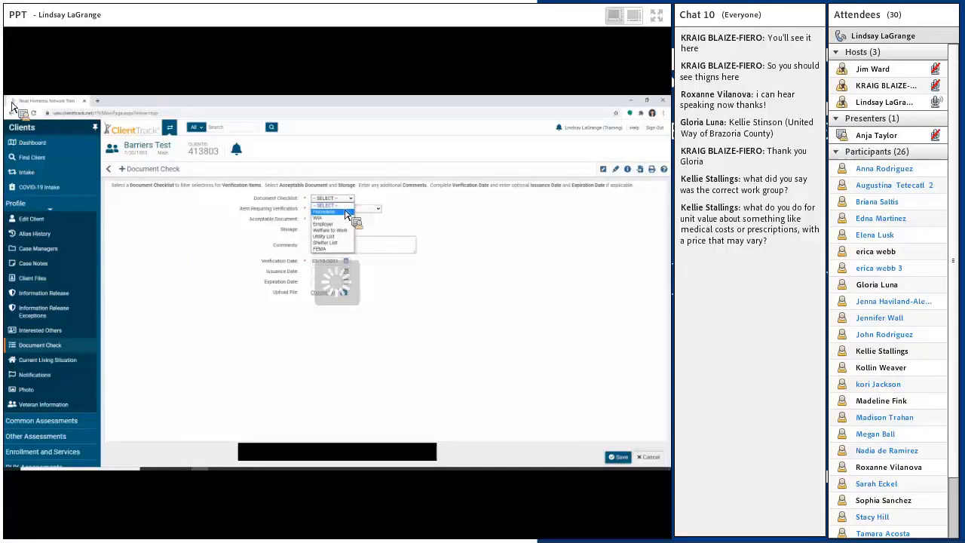
pyautogui.click(342, 214)
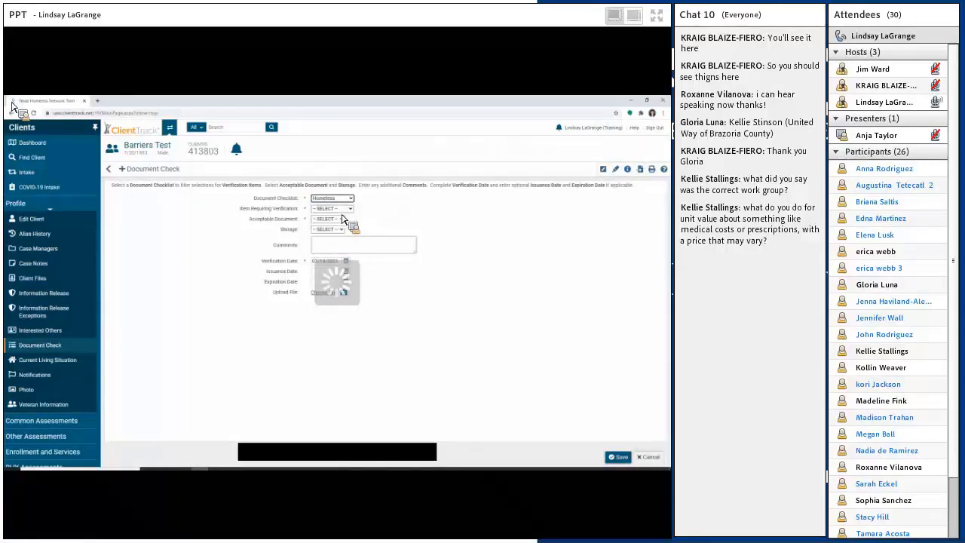
pyautogui.click(349, 209)
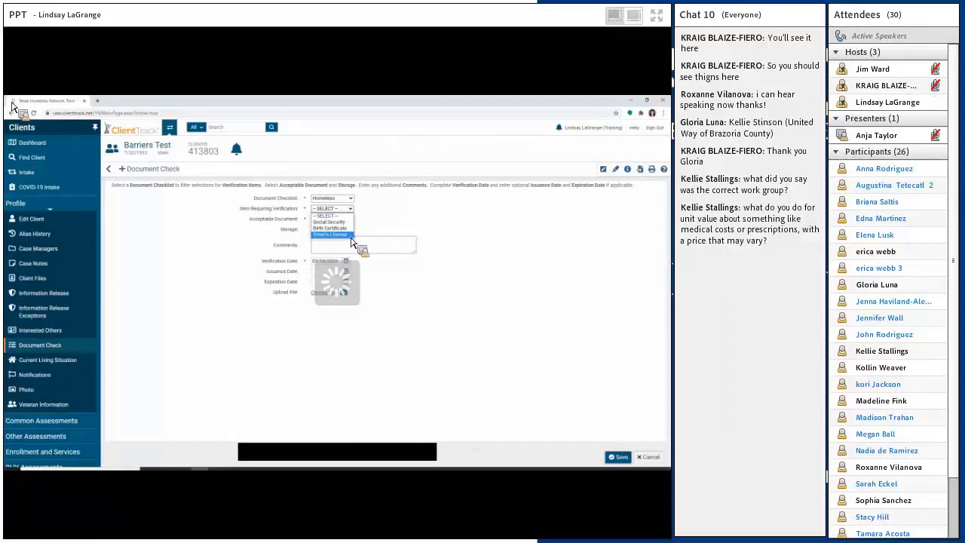
pyautogui.click(349, 209)
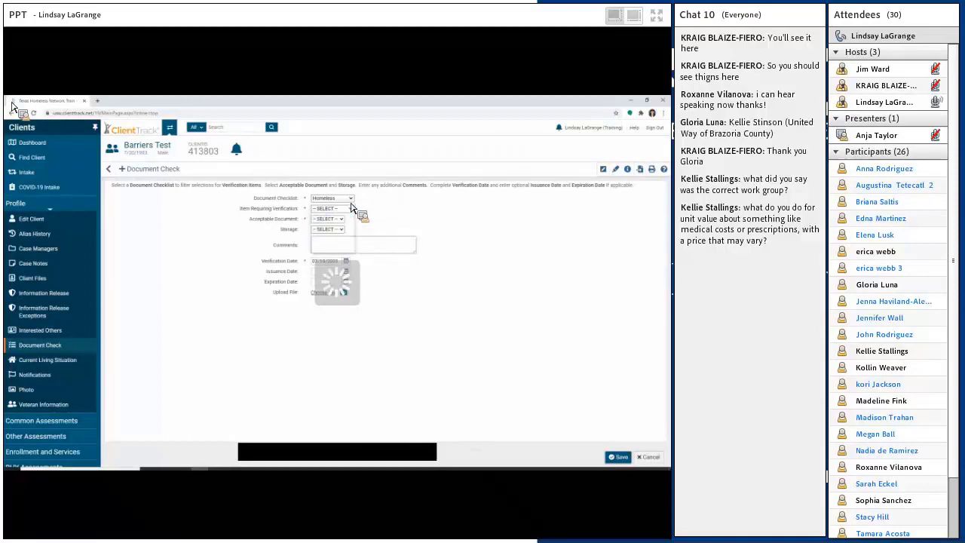
# - Set the Document Checklist to Employer and the Item Requiring Verification to Proof of Income, and look through the acceptable documents
pyautogui.click(345, 198)
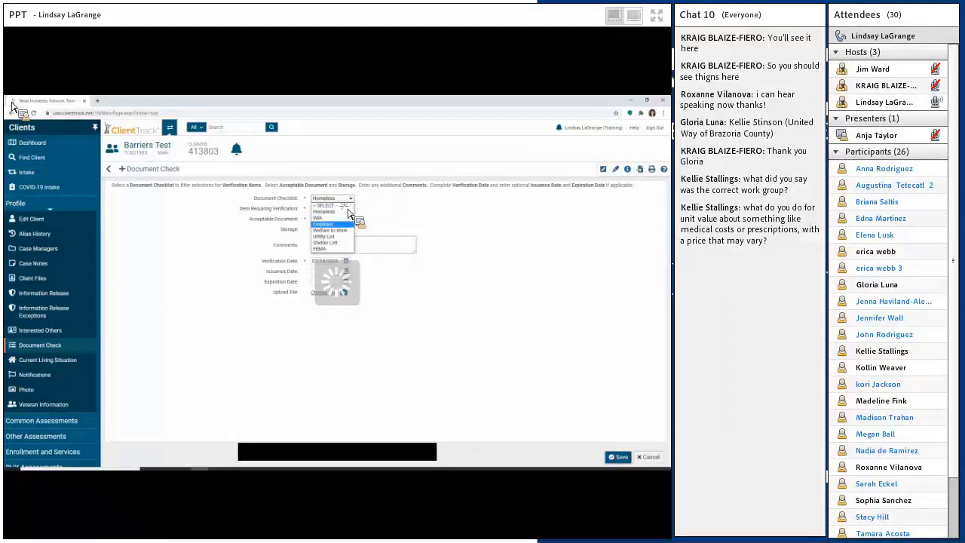
pyautogui.click(345, 224)
pyautogui.click(343, 209)
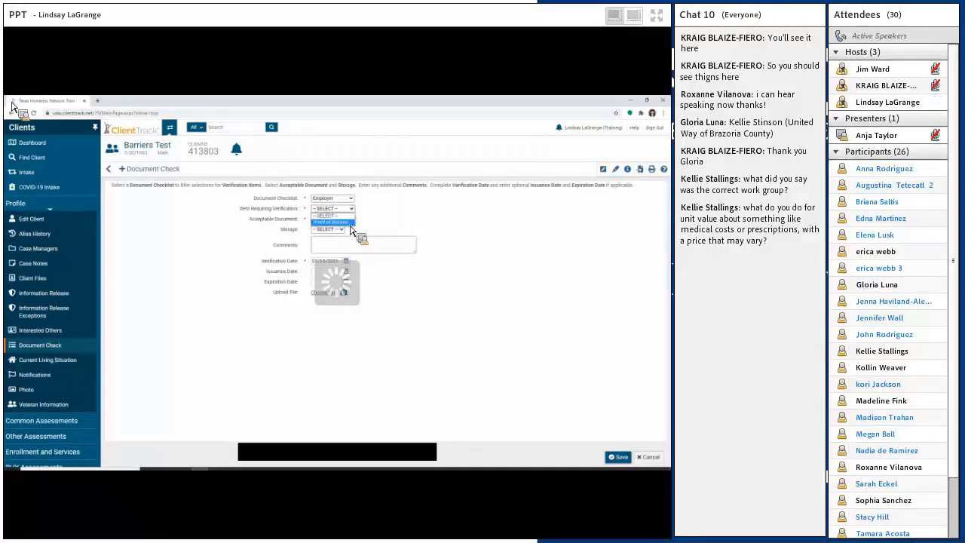
pyautogui.click(350, 224)
pyautogui.click(339, 219)
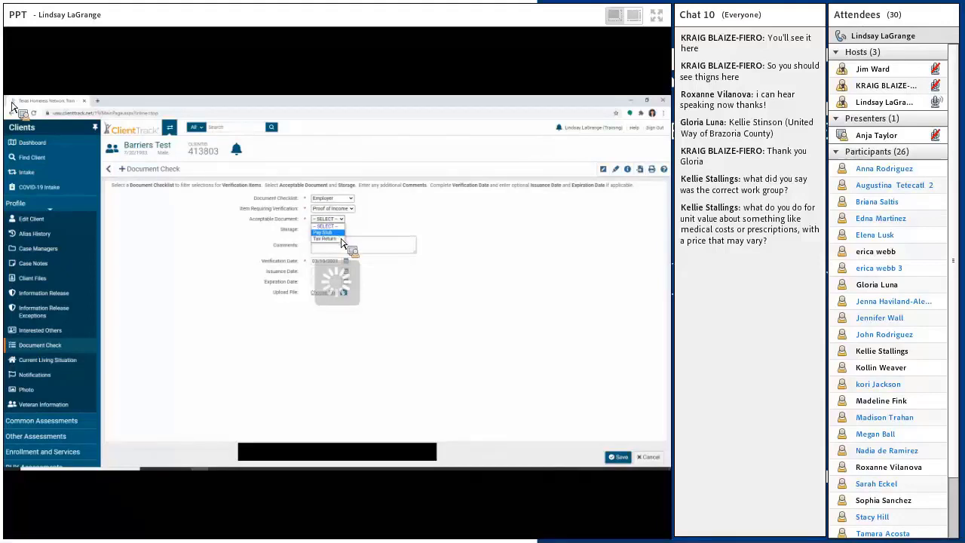
pyautogui.click(341, 240)
# - Set the Document Checklist to Utility List and look through its items requiring verification
pyautogui.click(348, 199)
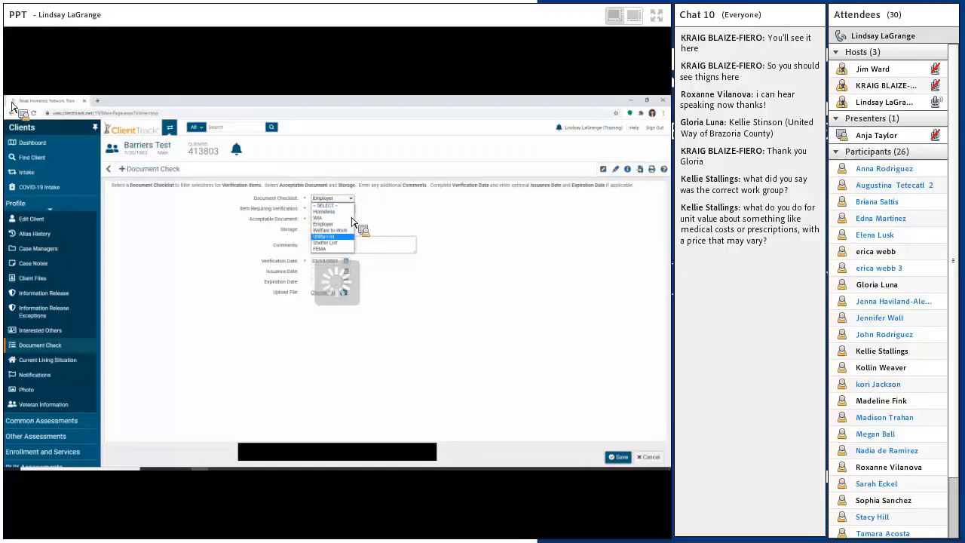
pyautogui.click(339, 237)
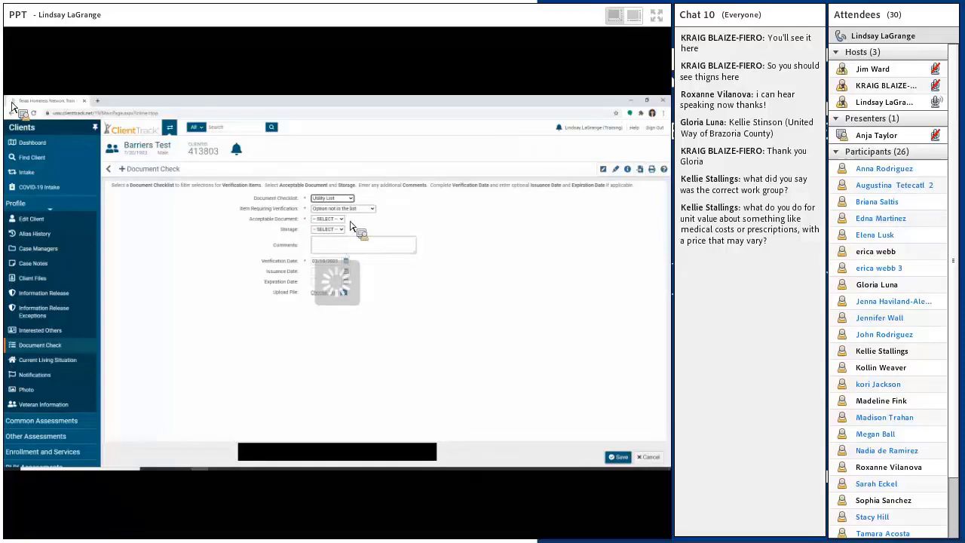
pyautogui.click(369, 210)
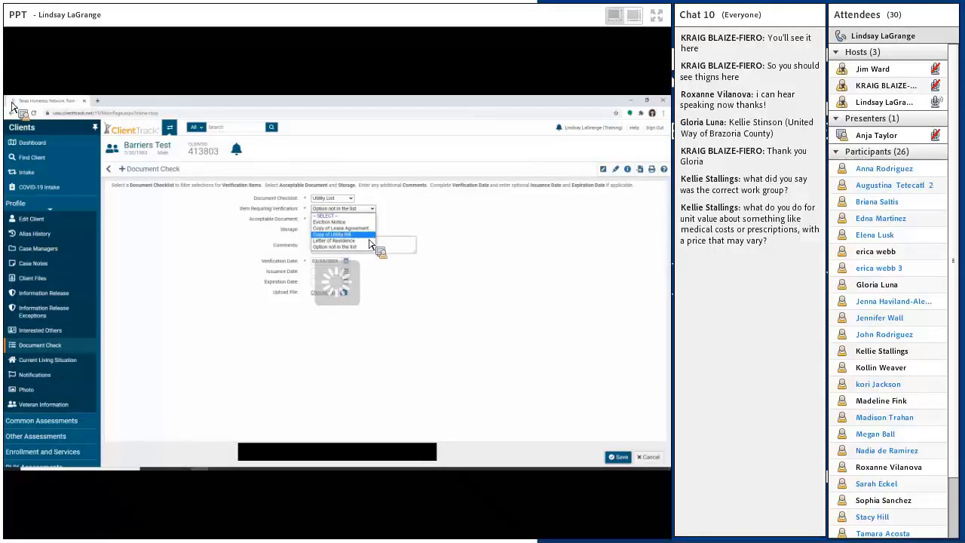
# - Set the Document Checklist to Employer and the Item Requiring Verification to Proof of Income
pyautogui.click(351, 199)
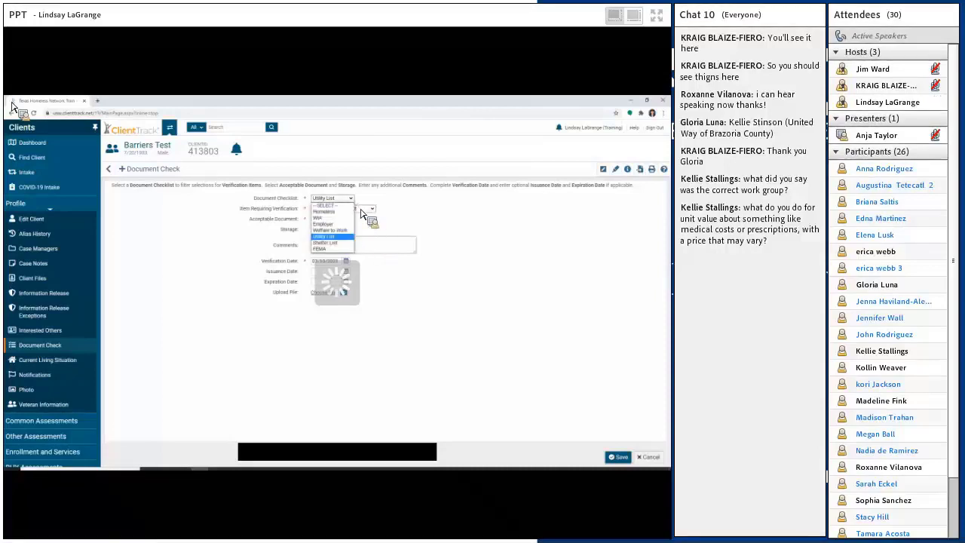
pyautogui.click(350, 214)
pyautogui.click(352, 199)
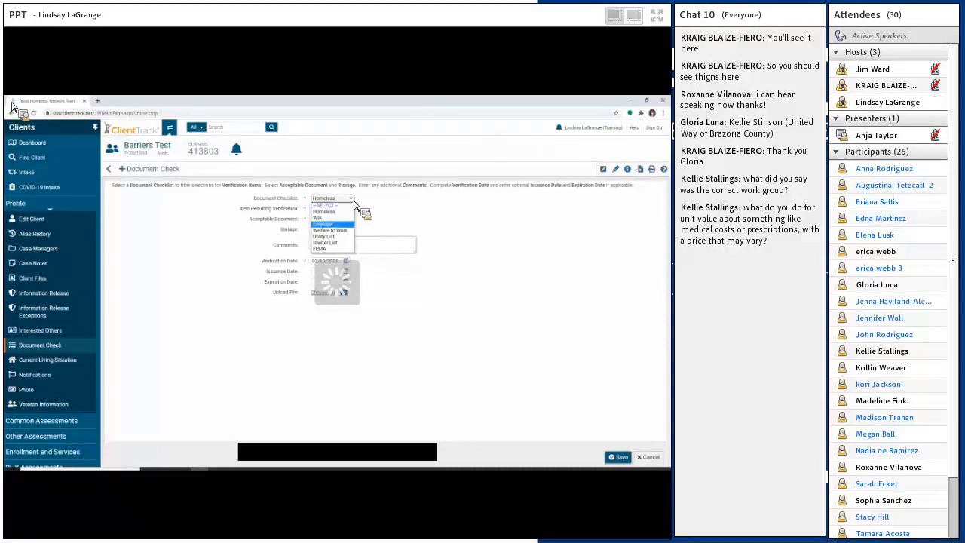
pyautogui.click(352, 203)
pyautogui.click(351, 209)
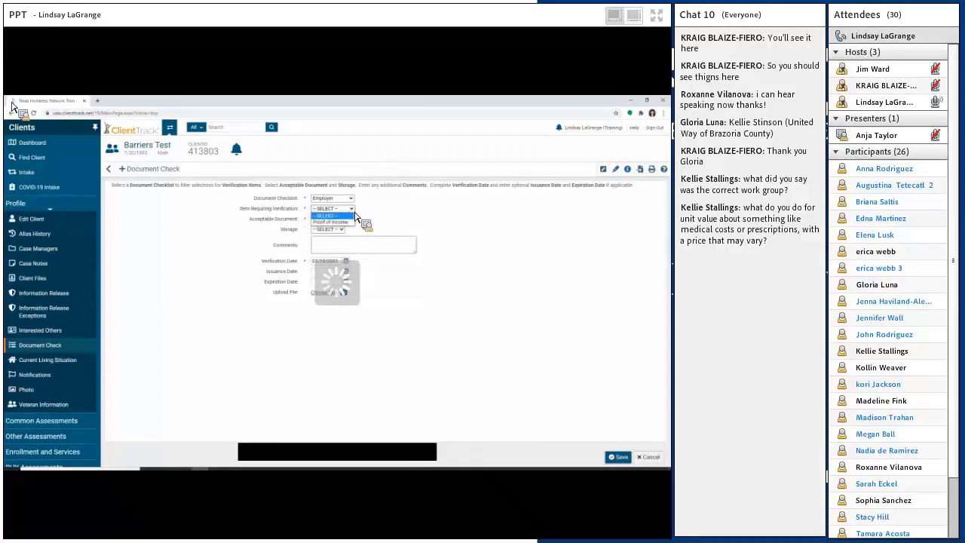
pyautogui.click(347, 224)
# - Set the Acceptable Document to Pay Stub and the Storage to On File for the proof of income
pyautogui.click(339, 219)
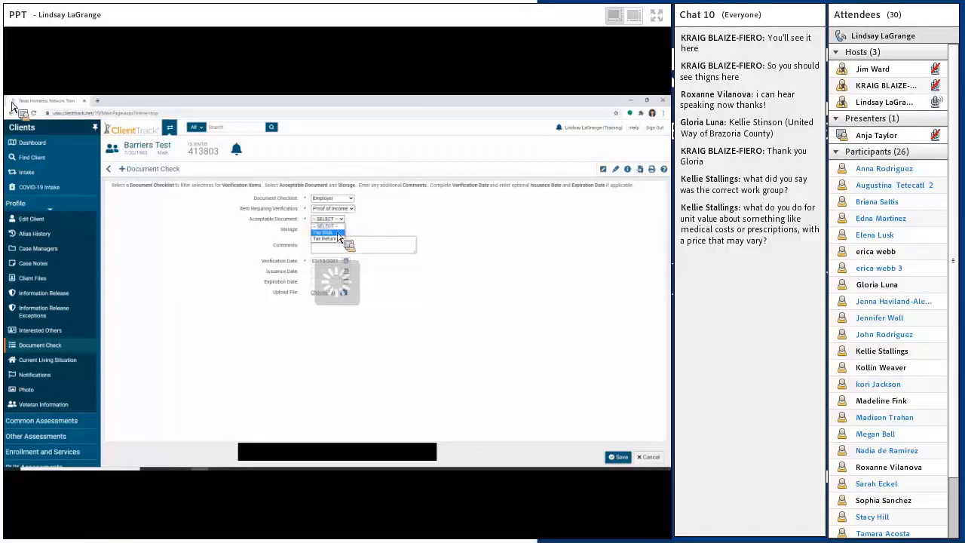
pyautogui.click(332, 233)
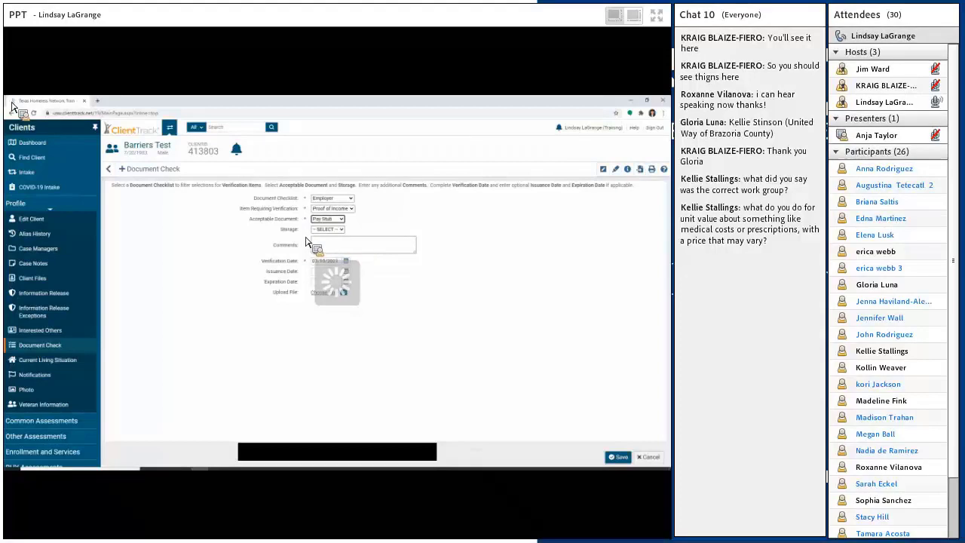
pyautogui.click(338, 229)
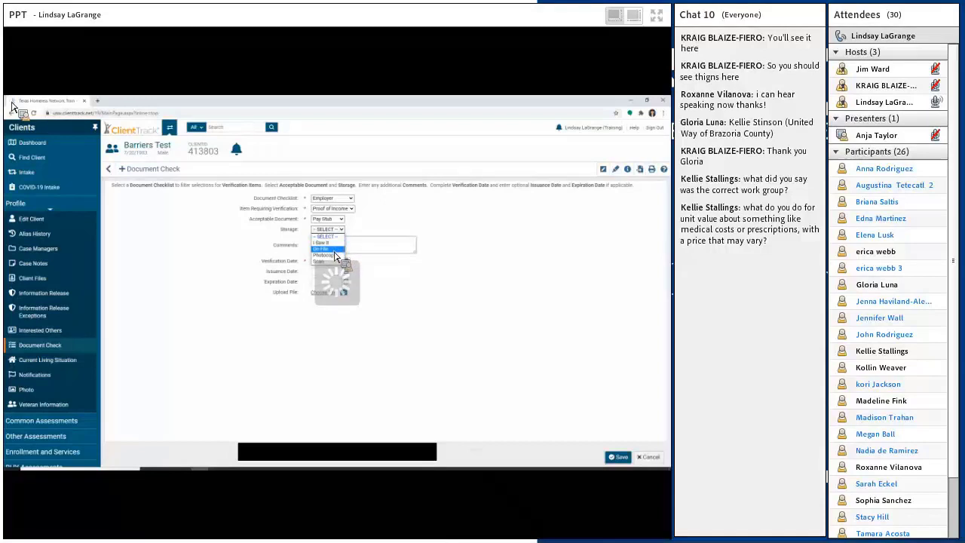
pyautogui.click(334, 249)
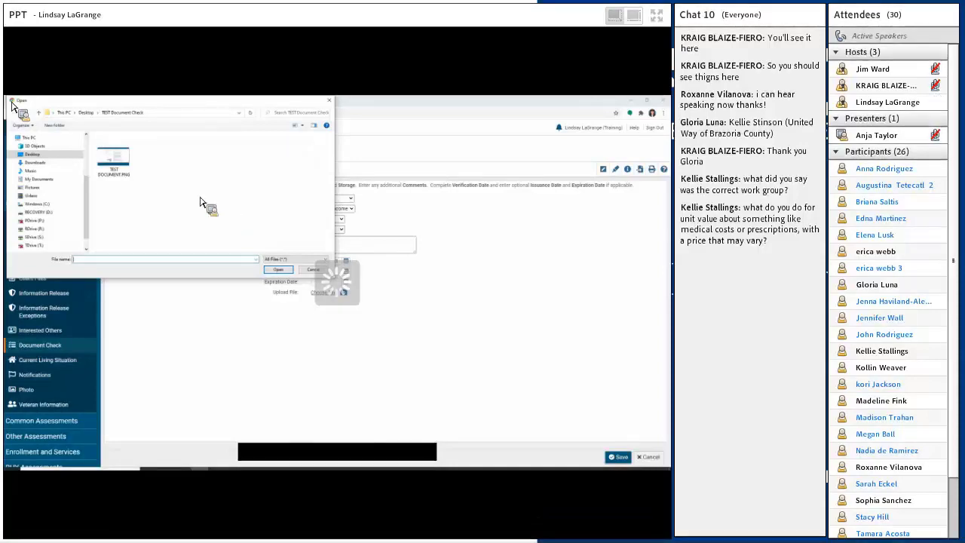
# - Attach TEST DOCUMENT.PNG from the TEST Document Check folder as the upload file and save the document check
pyautogui.click(122, 165)
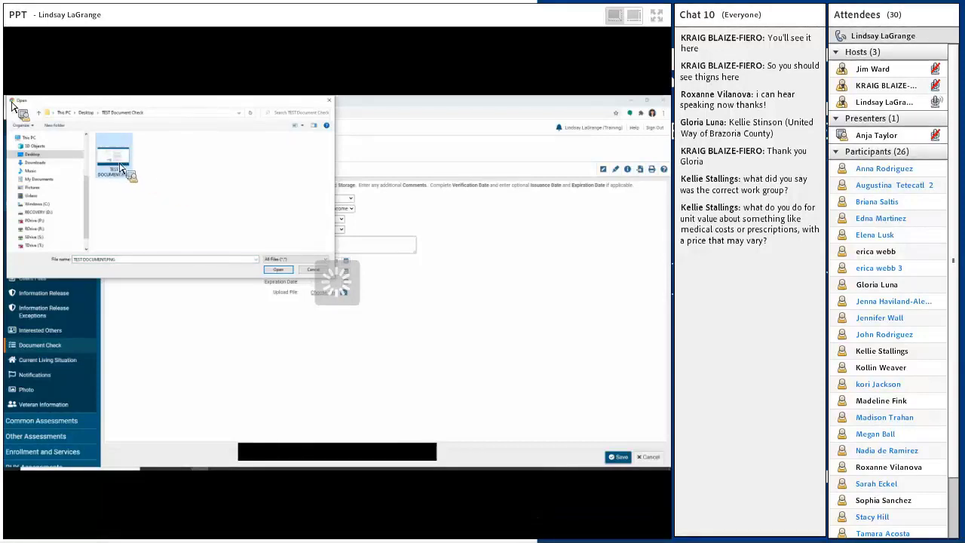
pyautogui.click(278, 269)
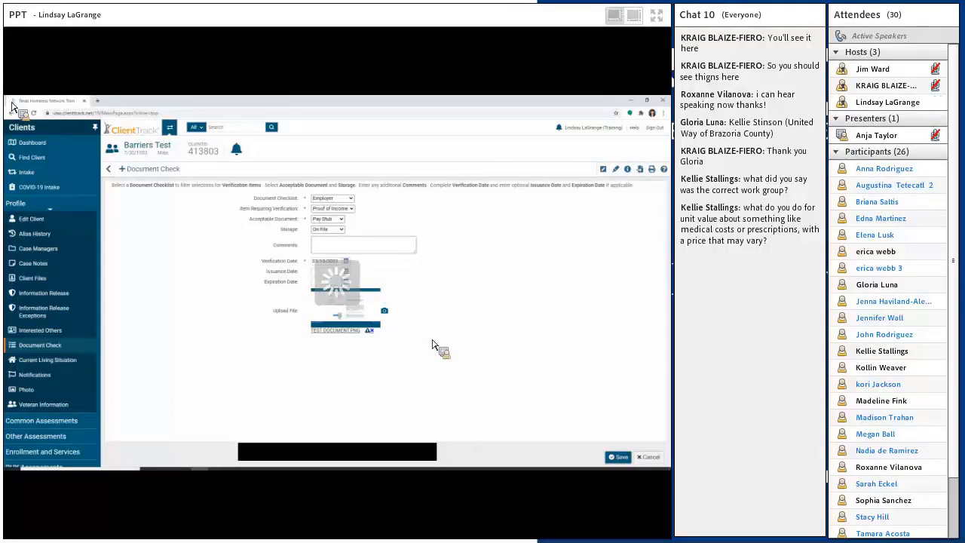
pyautogui.click(618, 457)
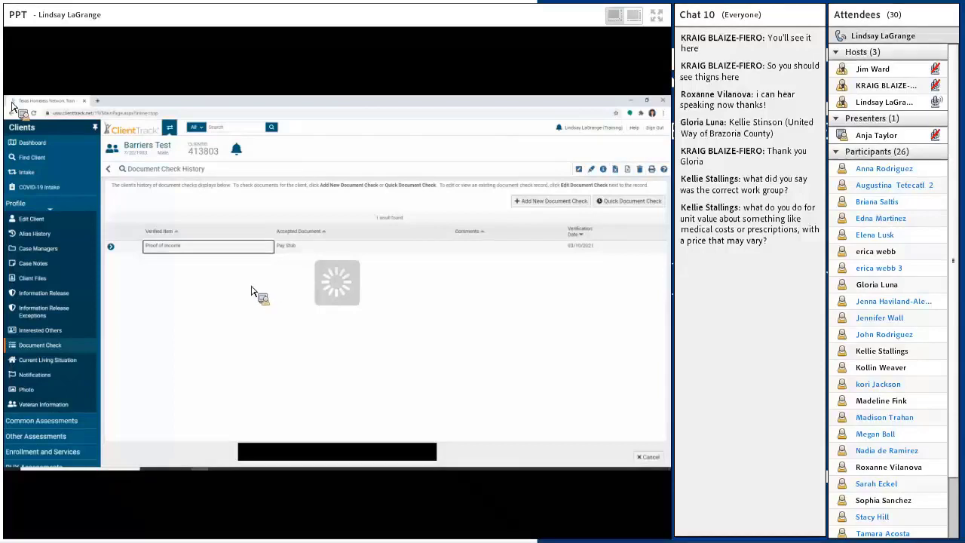
# - Download the file attached to the Proof of Income entry in the Document Check History, view it, and close the viewer
pyautogui.click(53, 347)
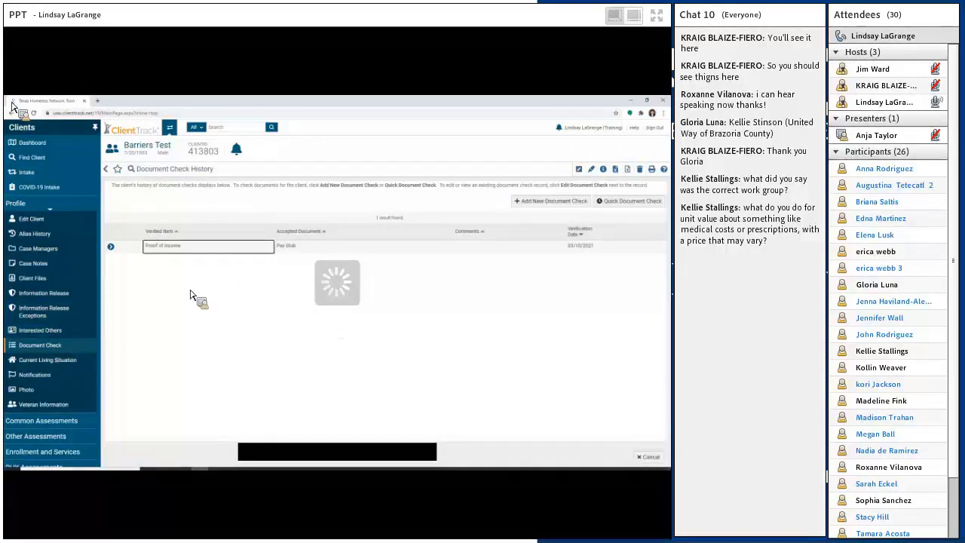
pyautogui.click(112, 249)
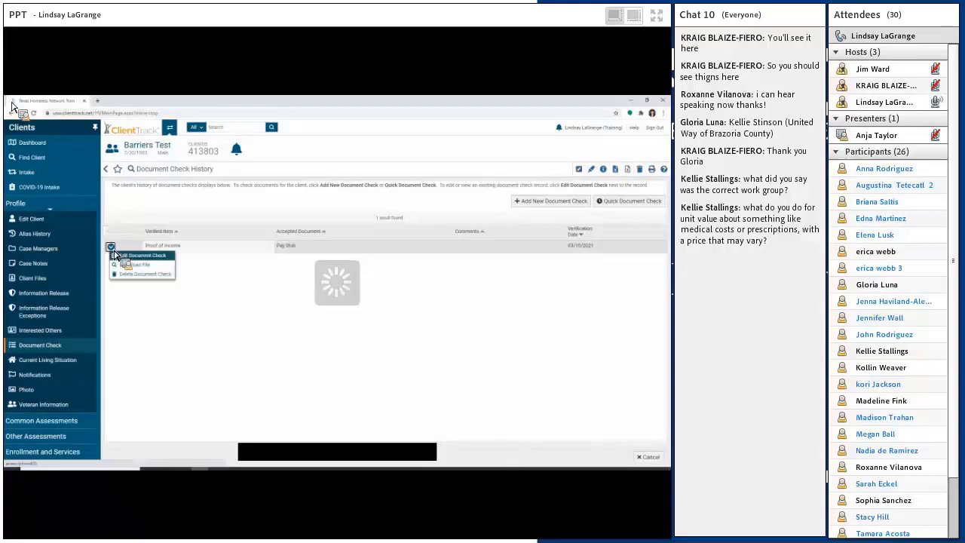
pyautogui.click(157, 271)
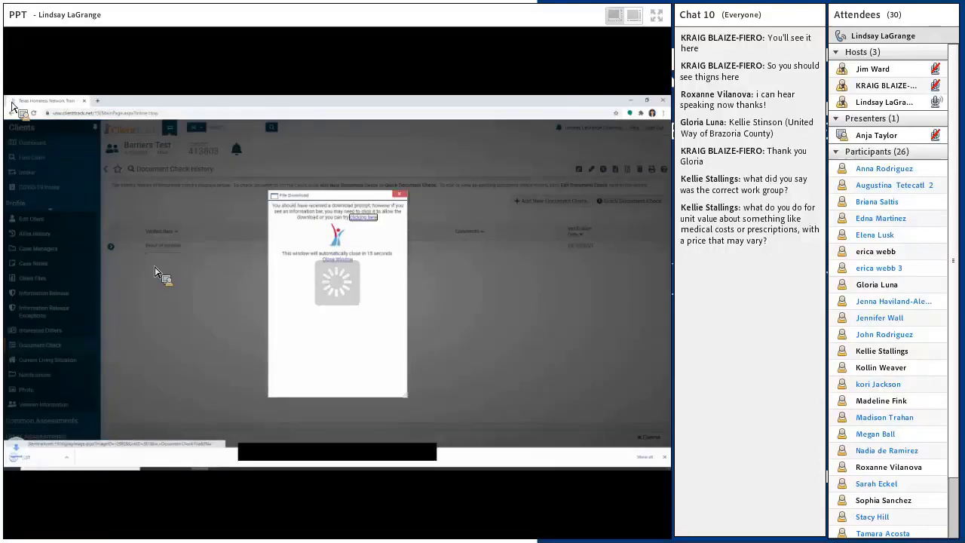
pyautogui.click(44, 458)
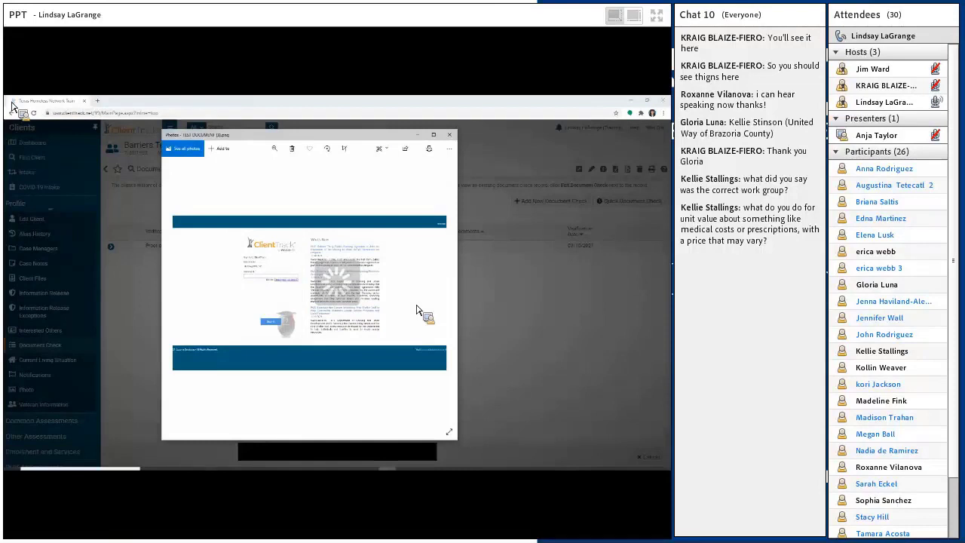
pyautogui.click(453, 137)
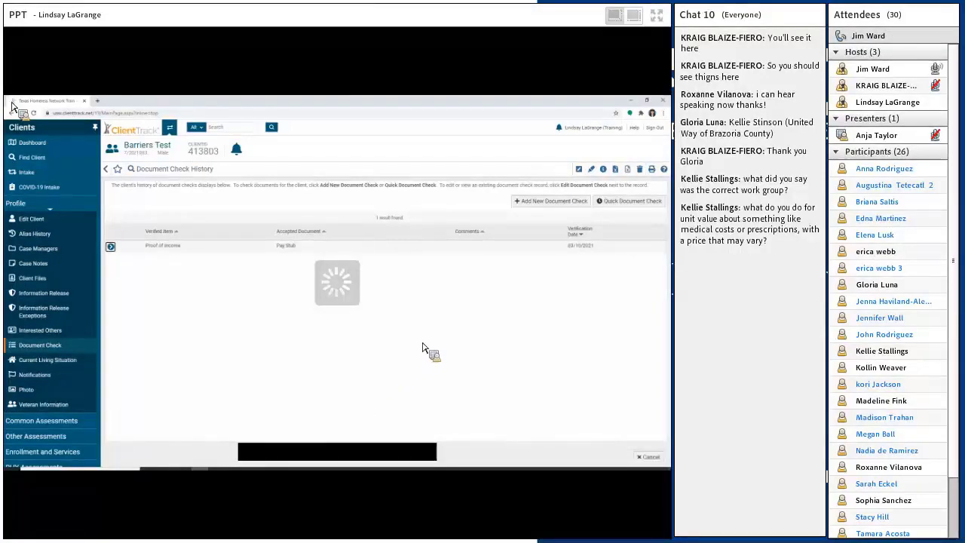
# - Start another new document check for the client and look over the document checklist options
pyautogui.click(530, 205)
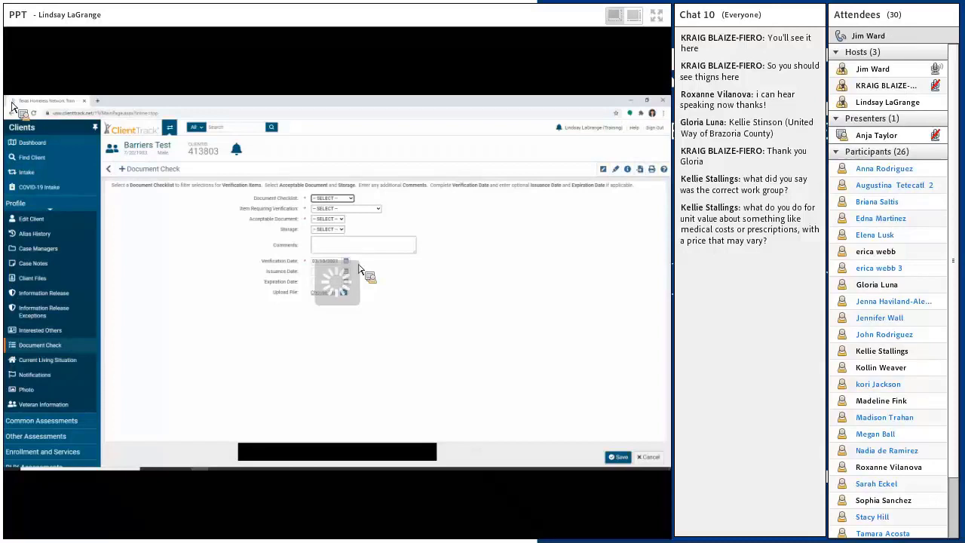
pyautogui.click(350, 199)
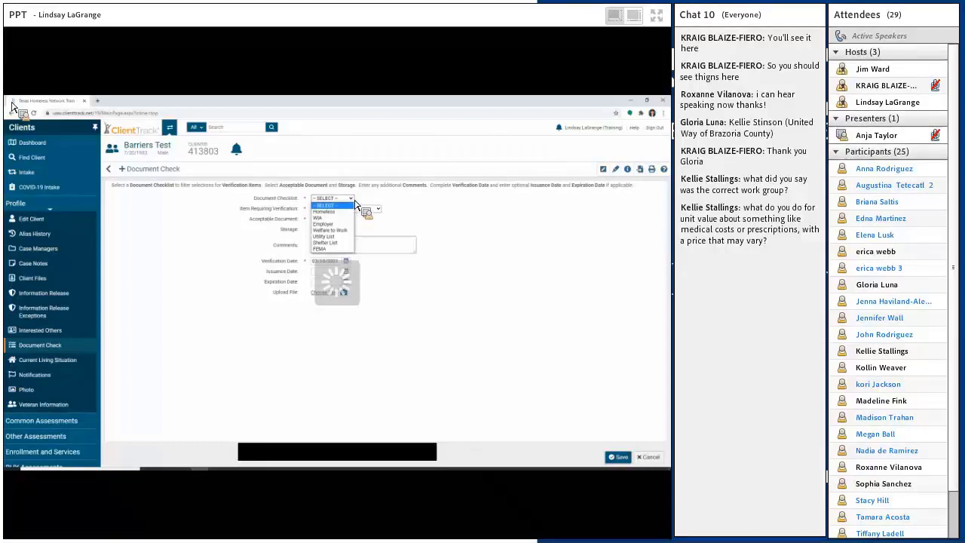
pyautogui.click(353, 199)
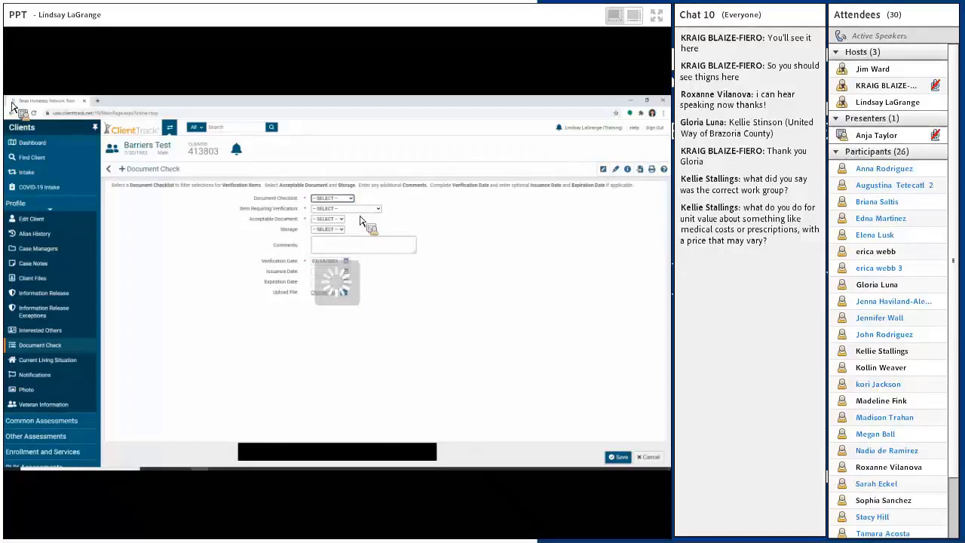
pyautogui.click(344, 455)
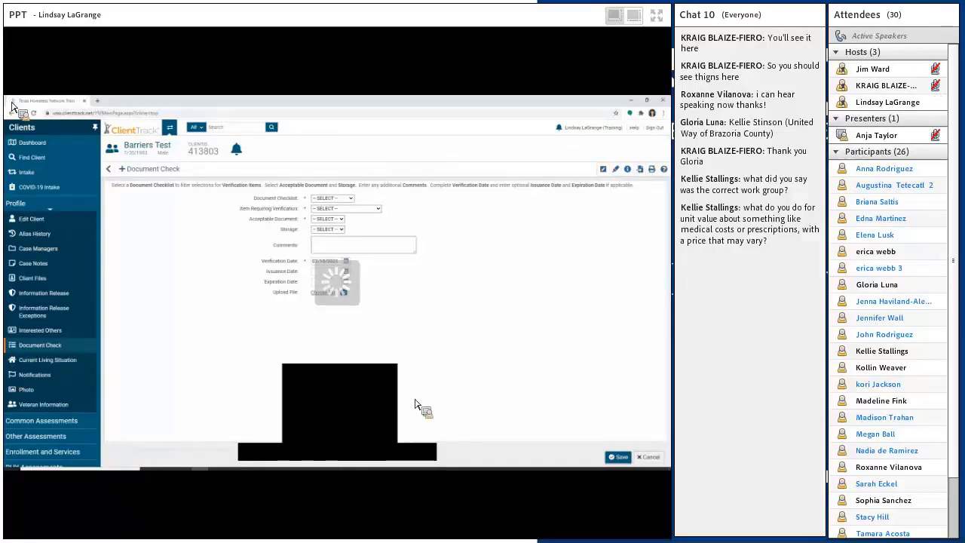
pyautogui.click(322, 454)
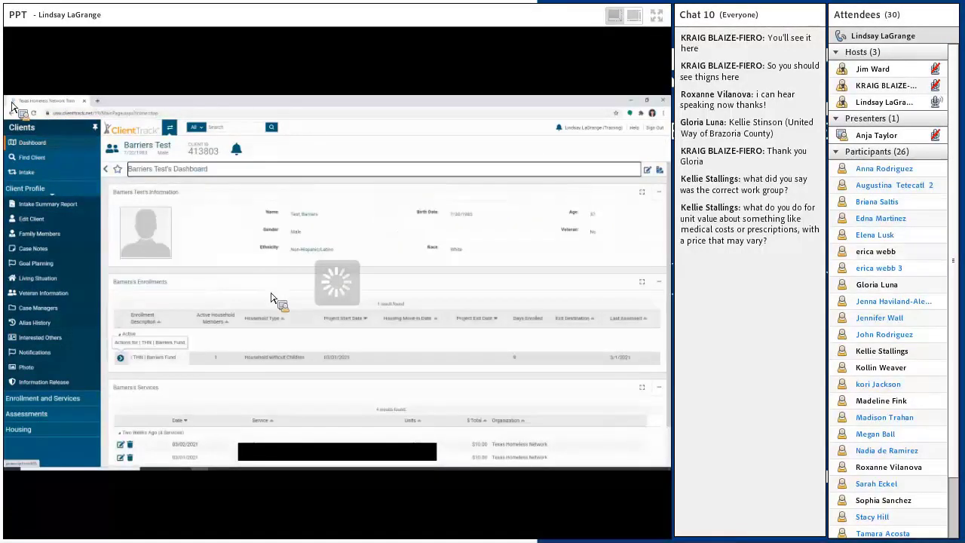
# - Open the Edit Project Entry Workflow for the client's active THN | Barriers Fund enrollment
pyautogui.click(122, 360)
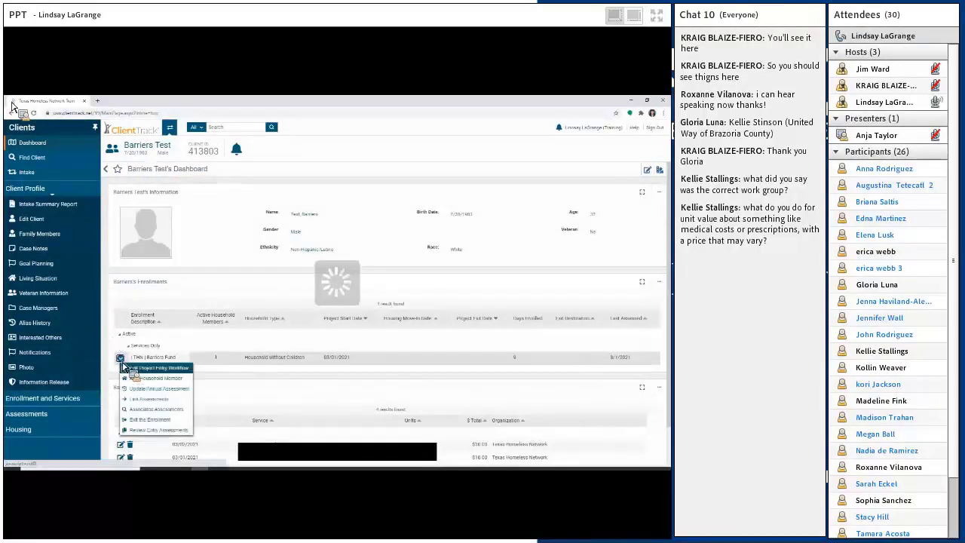
pyautogui.click(161, 365)
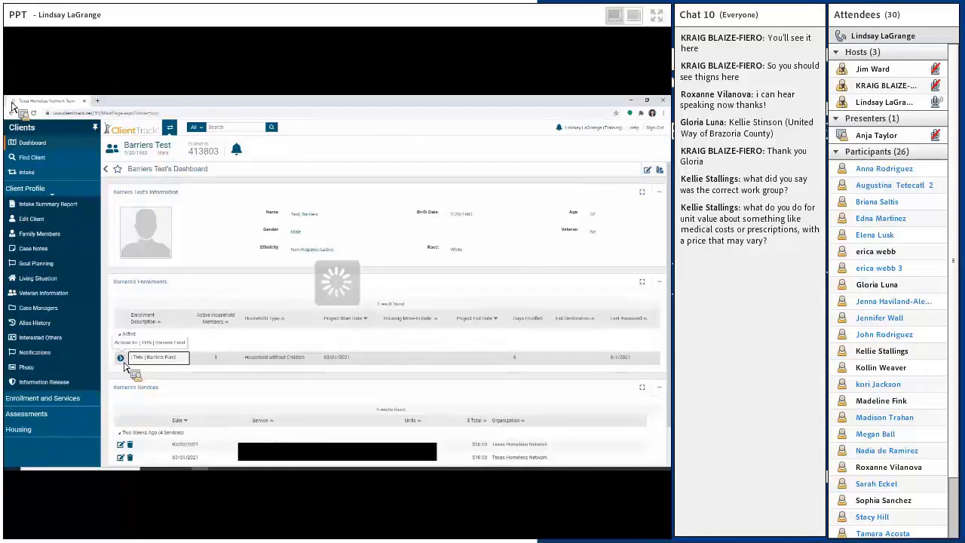
pyautogui.click(124, 363)
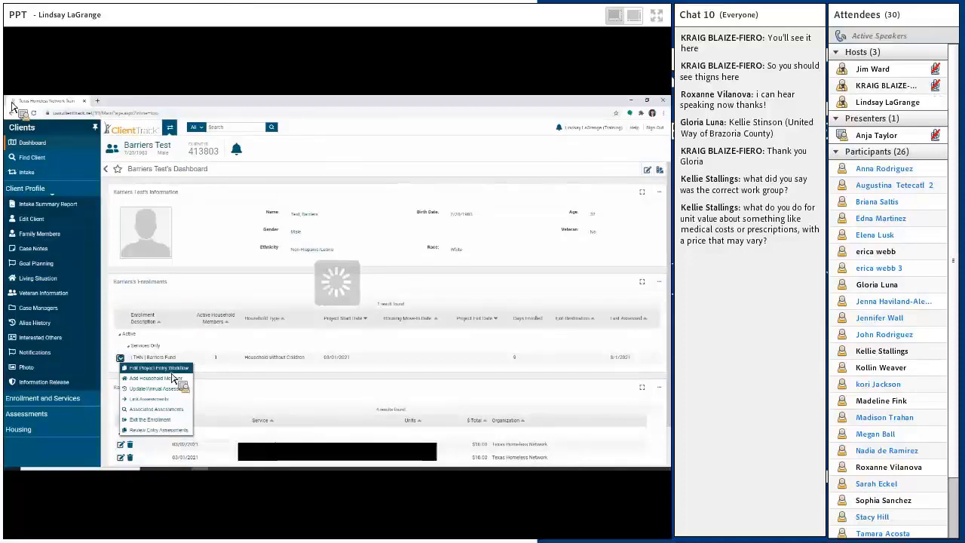
pyautogui.click(166, 371)
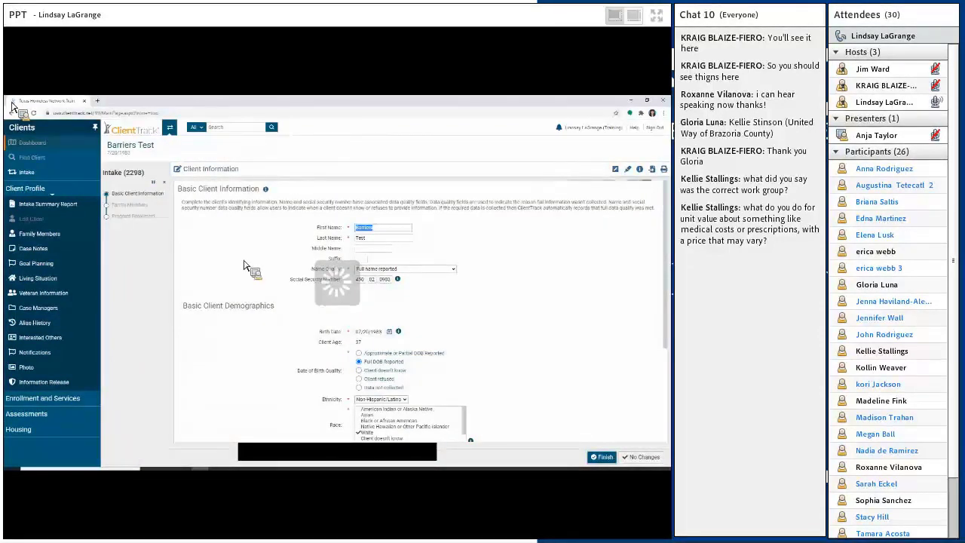
# - Clear the client's birth date in the basic demographics and choose a different date for it
pyautogui.moveTo(665, 233); pyautogui.dragTo(665, 270)
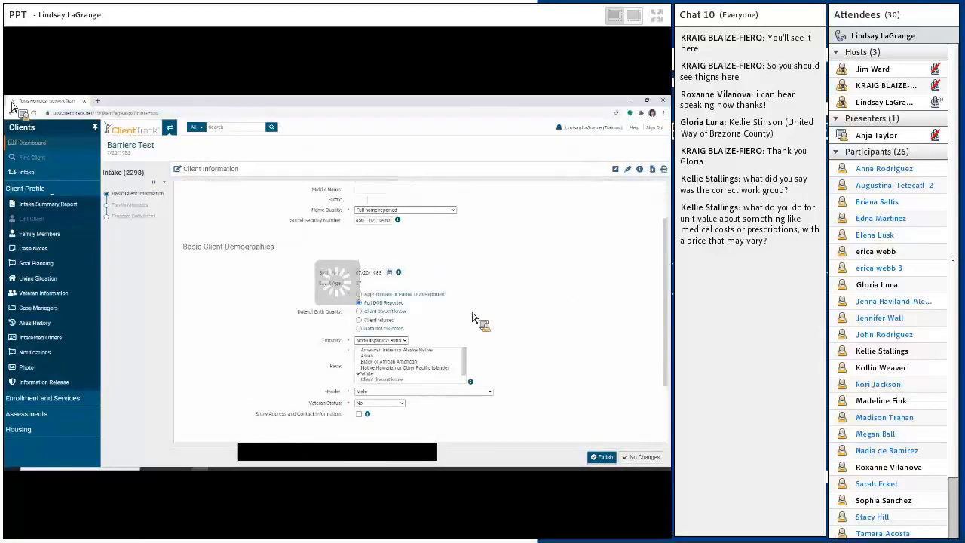
pyautogui.click(369, 273)
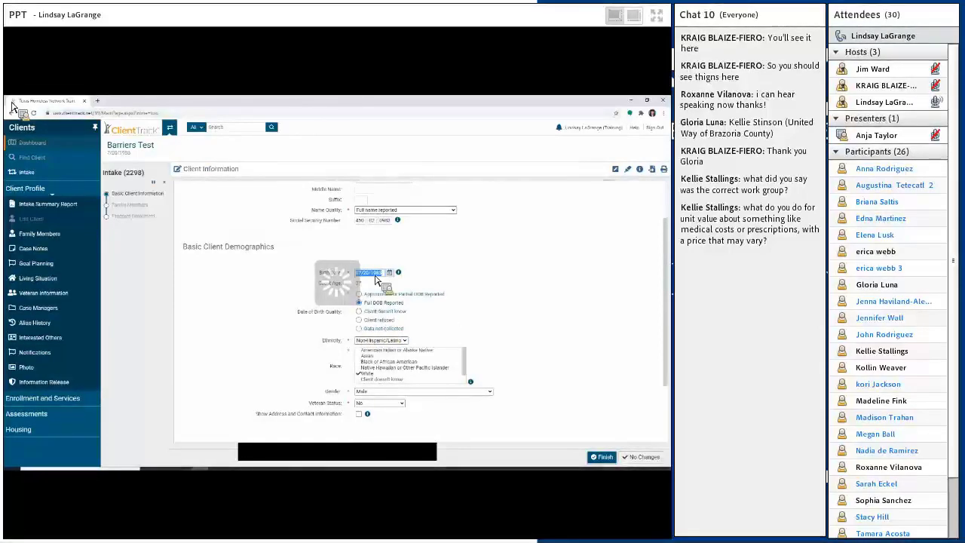
pyautogui.press('BackSpace')
pyautogui.scroll(-1, 381, 304)
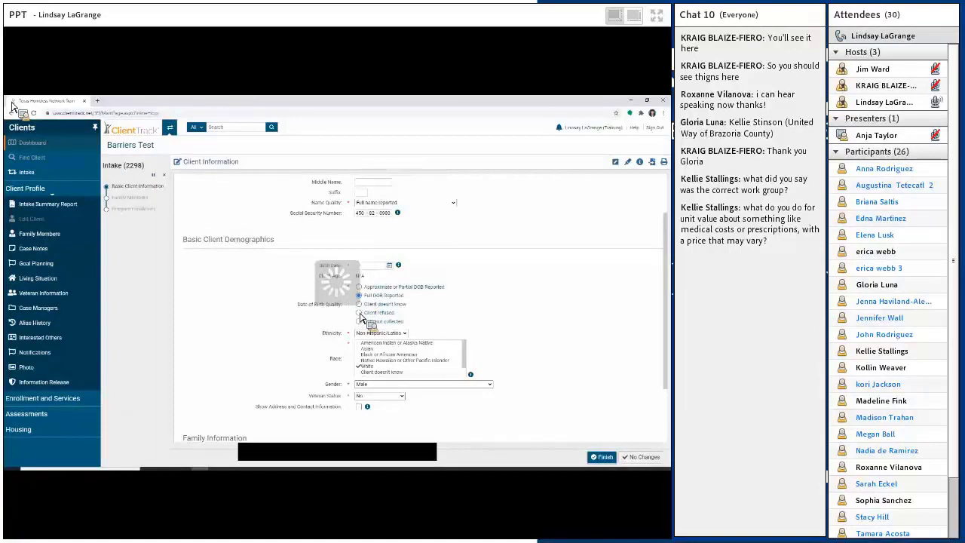
pyautogui.click(390, 266)
pyautogui.click(392, 280)
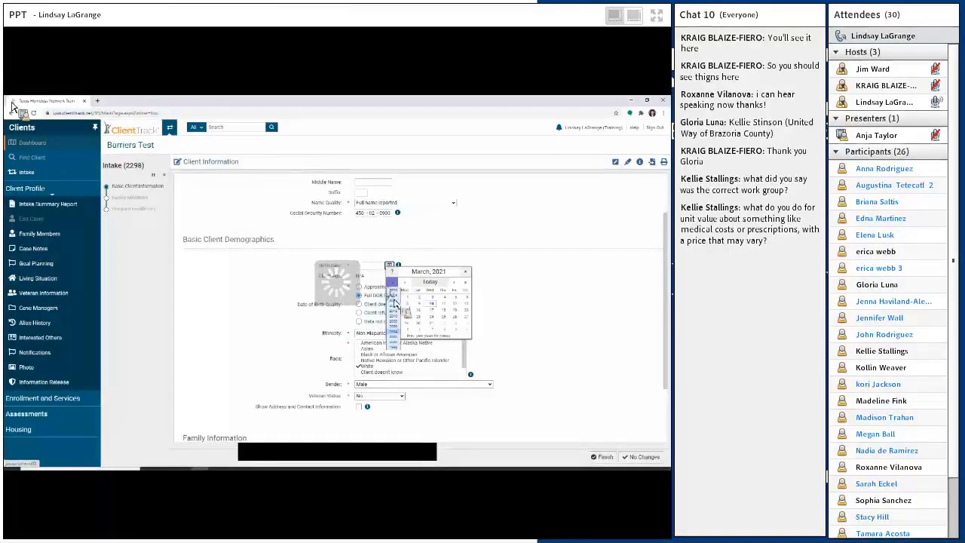
pyautogui.click(393, 348)
pyautogui.doubleClick(405, 282)
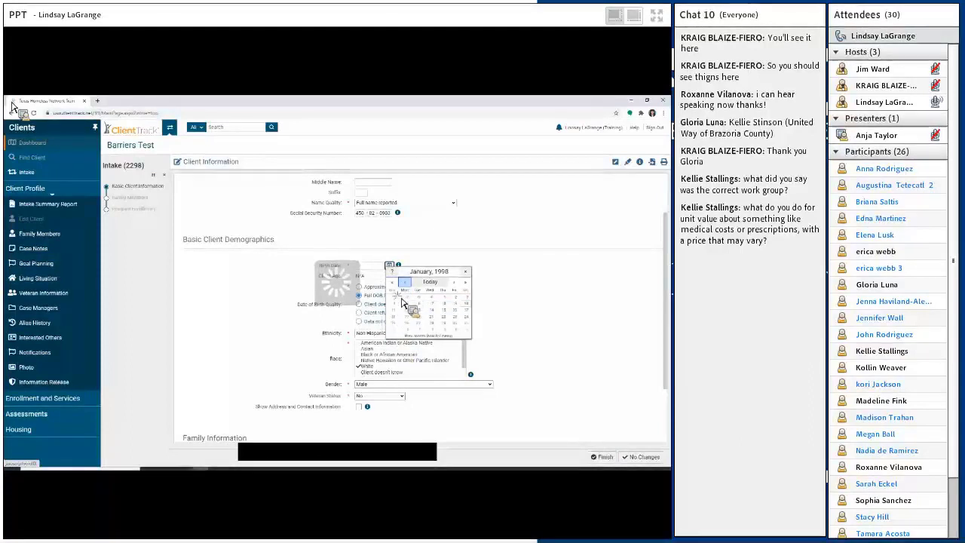
pyautogui.click(405, 283)
pyautogui.click(405, 283)
pyautogui.click(405, 283)
pyautogui.click(417, 309)
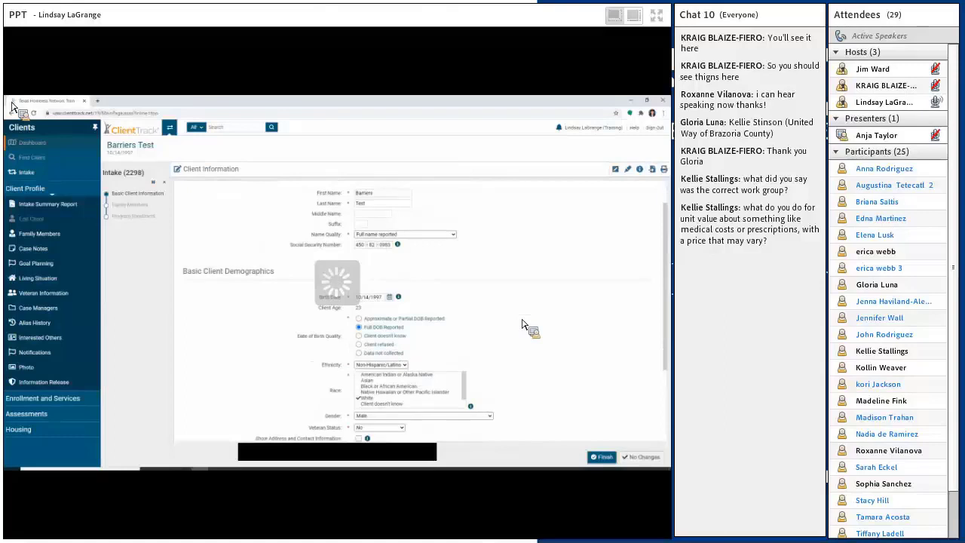
# - Review the remaining demographics and family information, and proceed to the Family Members page without saving any changes
pyautogui.scroll(-1, 522, 324)
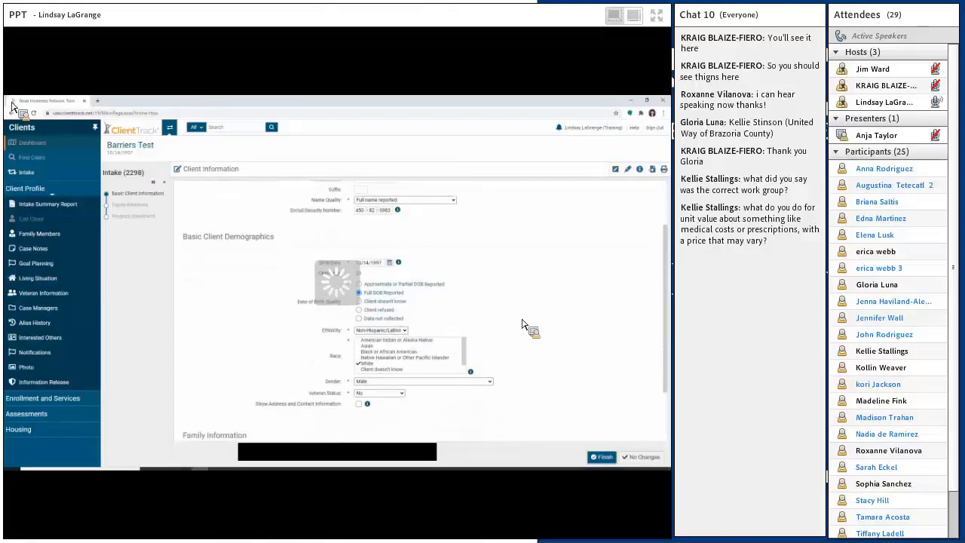
pyautogui.scroll(-1, 522, 325)
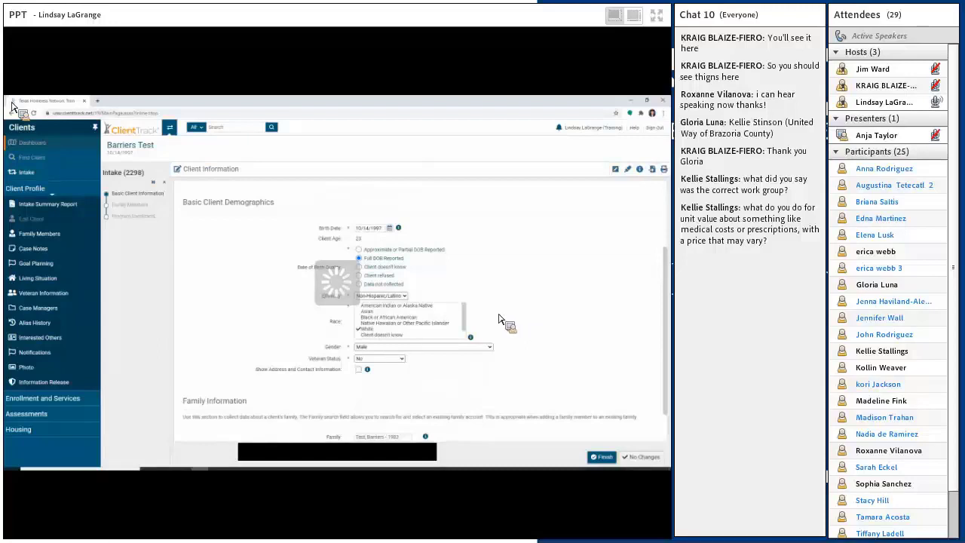
pyautogui.scroll(-1, 493, 319)
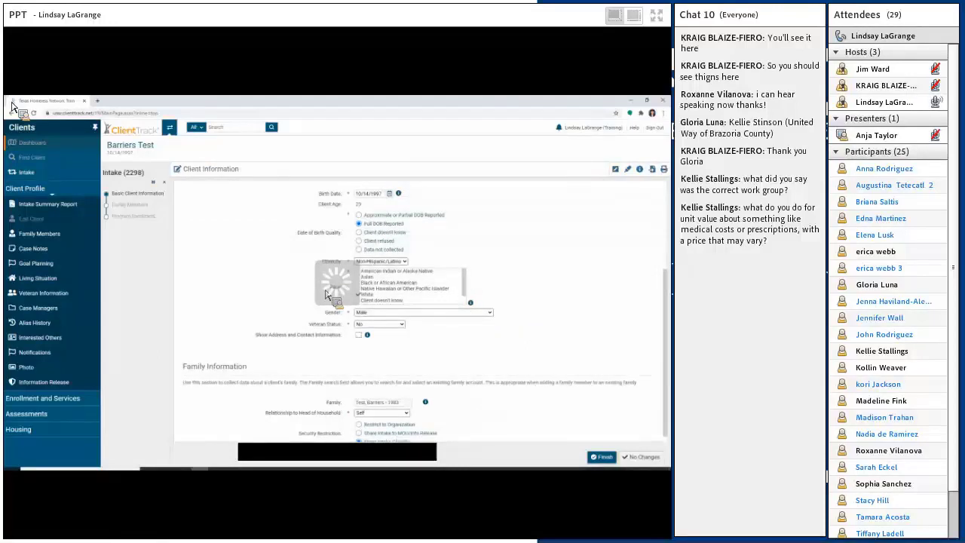
pyautogui.scroll(-1, 317, 360)
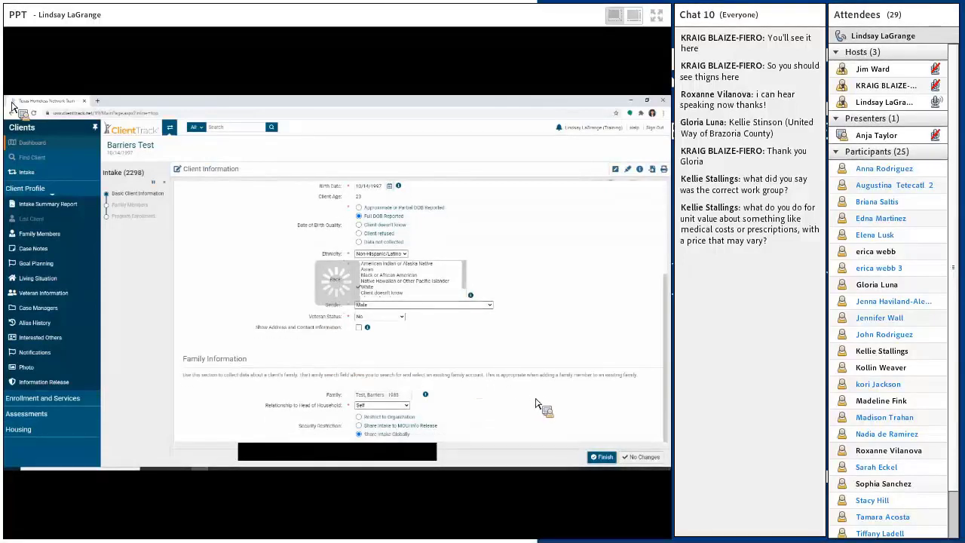
pyautogui.click(630, 458)
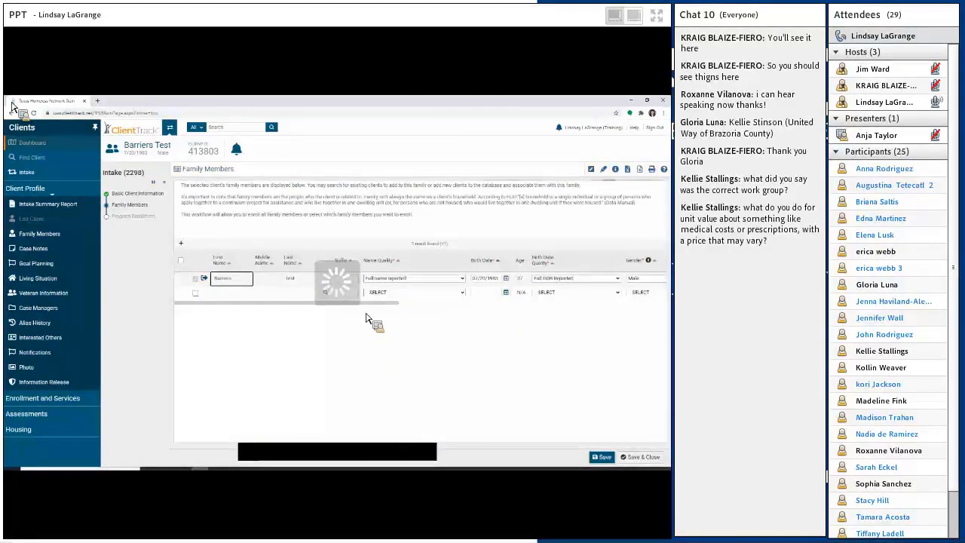
# - Look over the restriction options for a new family member, leave that blank row unselected, and save the Family Members page
pyautogui.moveTo(257, 304); pyautogui.dragTo(613, 330)
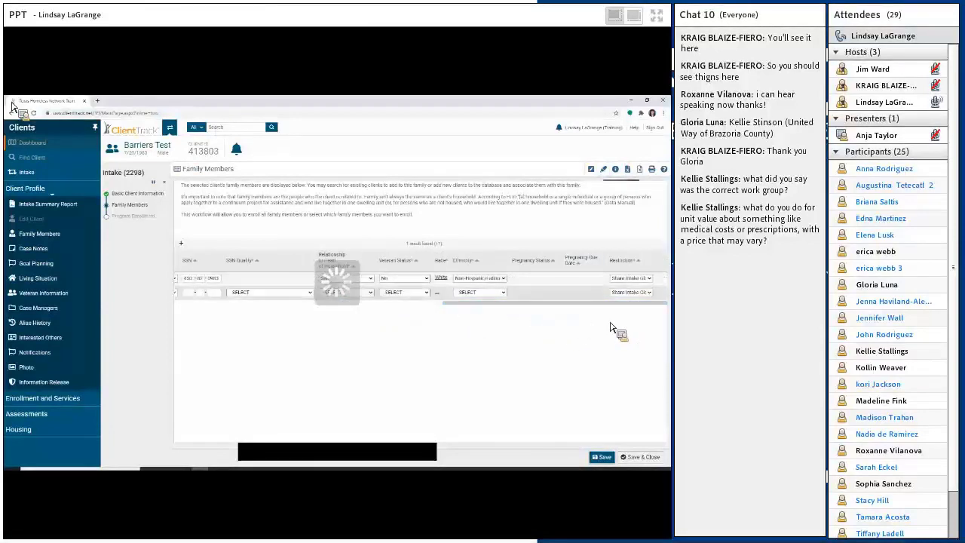
pyautogui.click(645, 291)
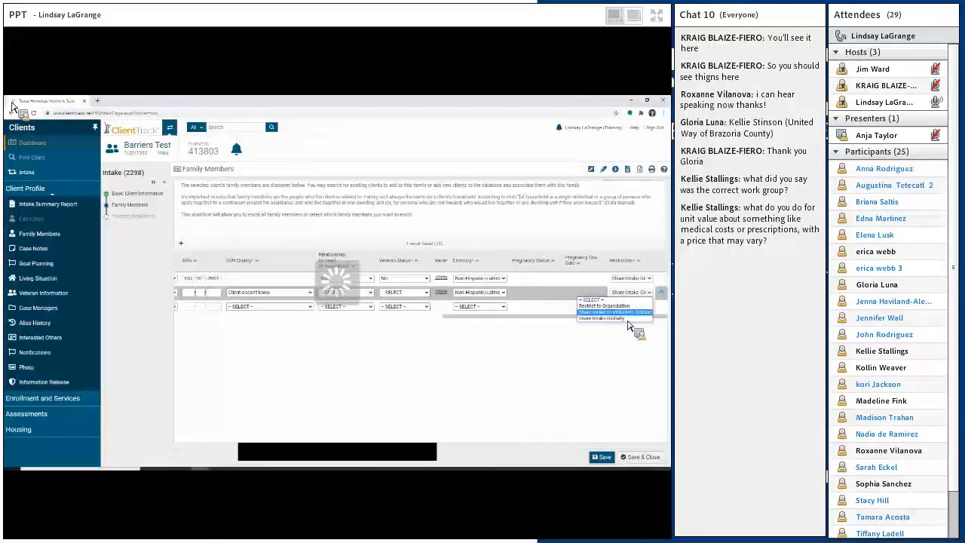
pyautogui.click(601, 300)
pyautogui.moveTo(590, 325); pyautogui.dragTo(223, 324)
pyautogui.click(195, 293)
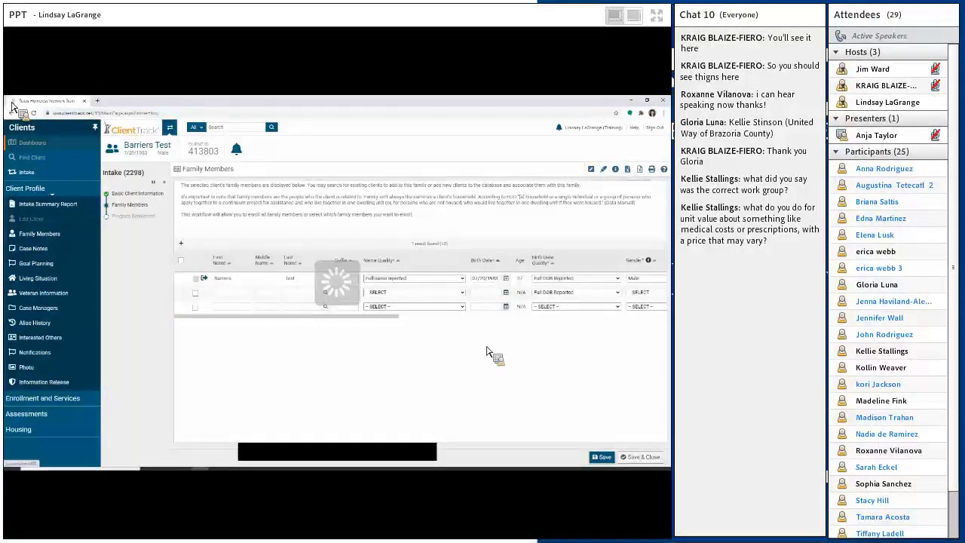
pyautogui.click(602, 457)
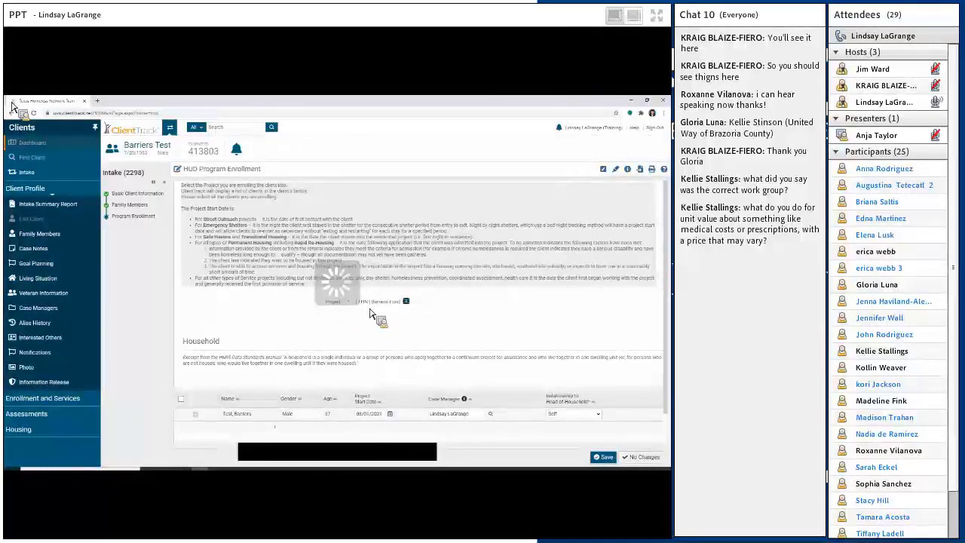
# - Review the THN | Barriers Fund program enrollment and its household details, and finish the intake workflow
pyautogui.moveTo(358, 306); pyautogui.dragTo(405, 306)
pyautogui.scroll(-1, 356, 317)
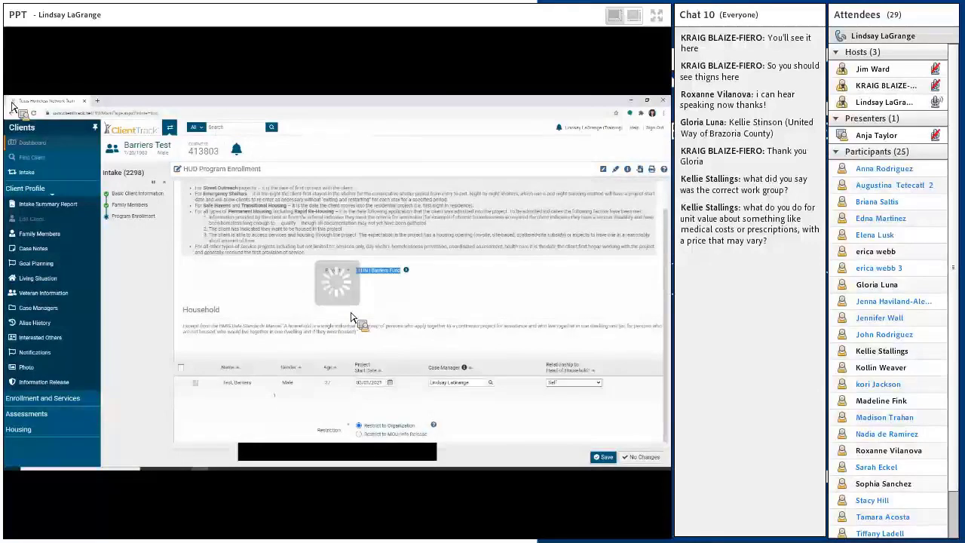
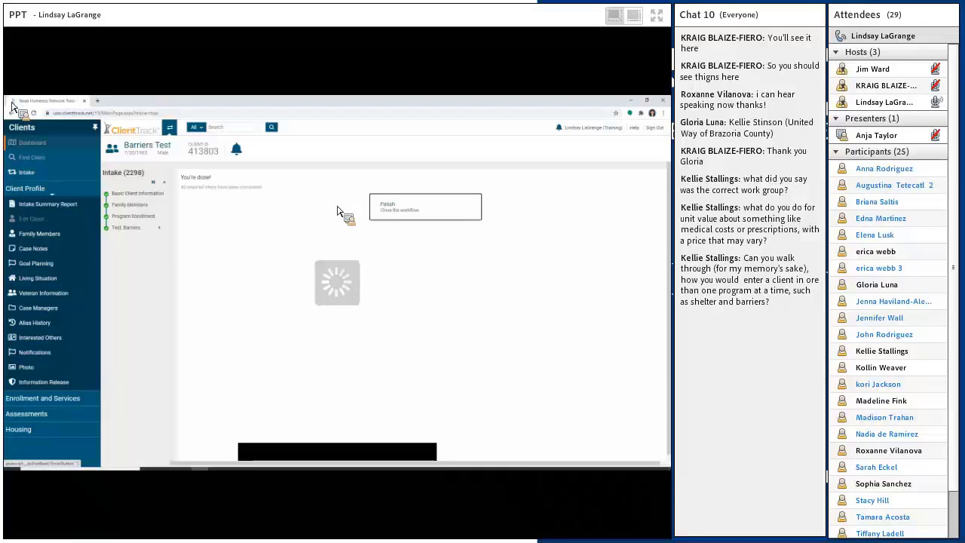
pyautogui.click(386, 211)
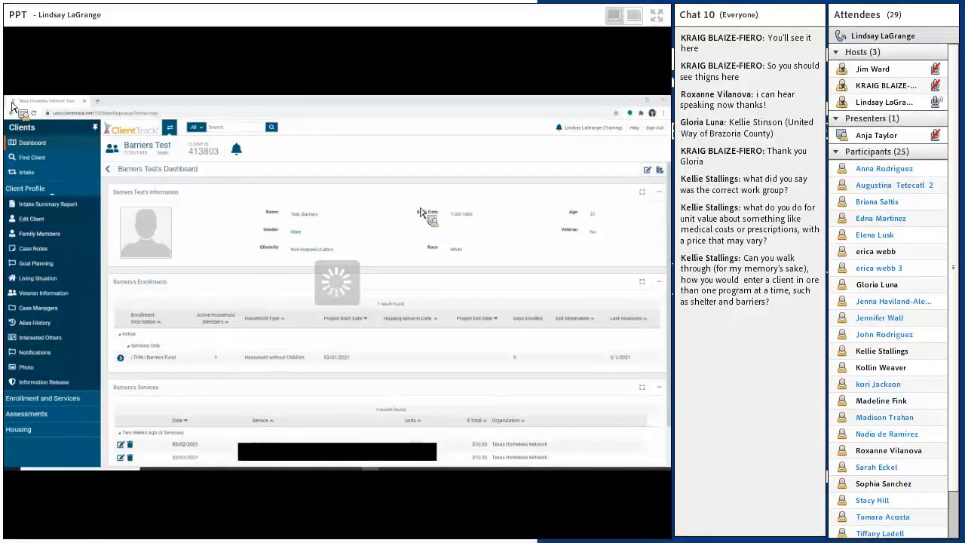
# - Switch the account's workgroup to THN Shelter/Housing HMIS User and apply the change
pyautogui.click(603, 129)
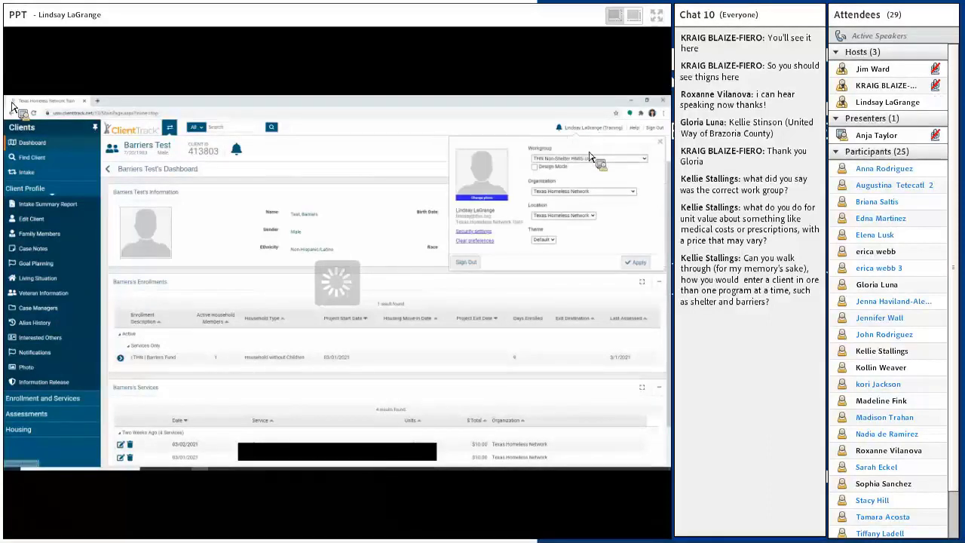
pyautogui.click(595, 159)
pyautogui.scroll(-3, 590, 234)
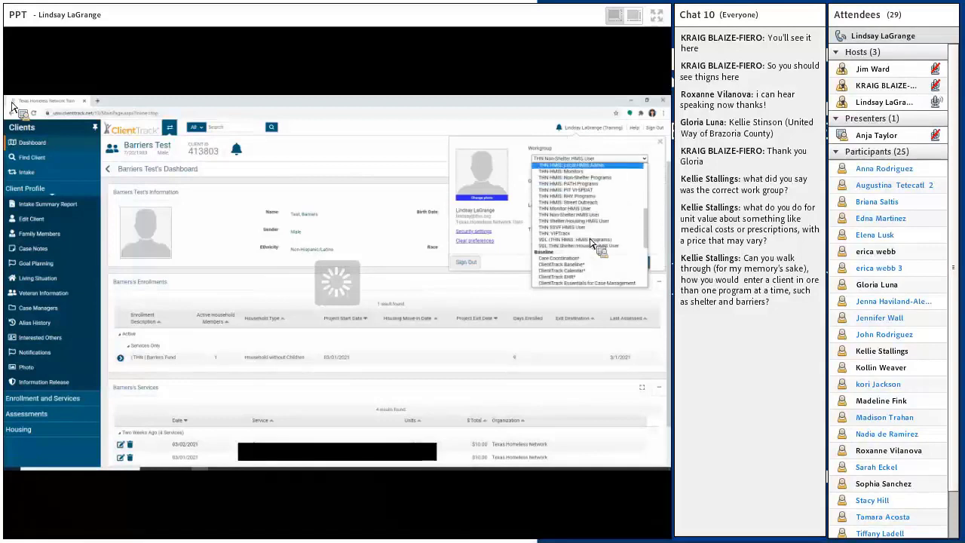
pyautogui.click(588, 215)
pyautogui.click(574, 159)
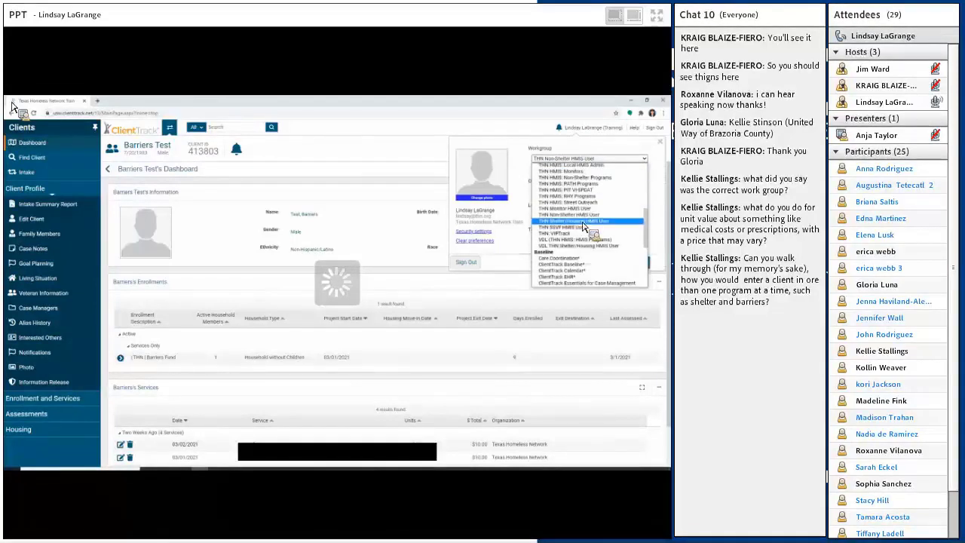
pyautogui.click(592, 240)
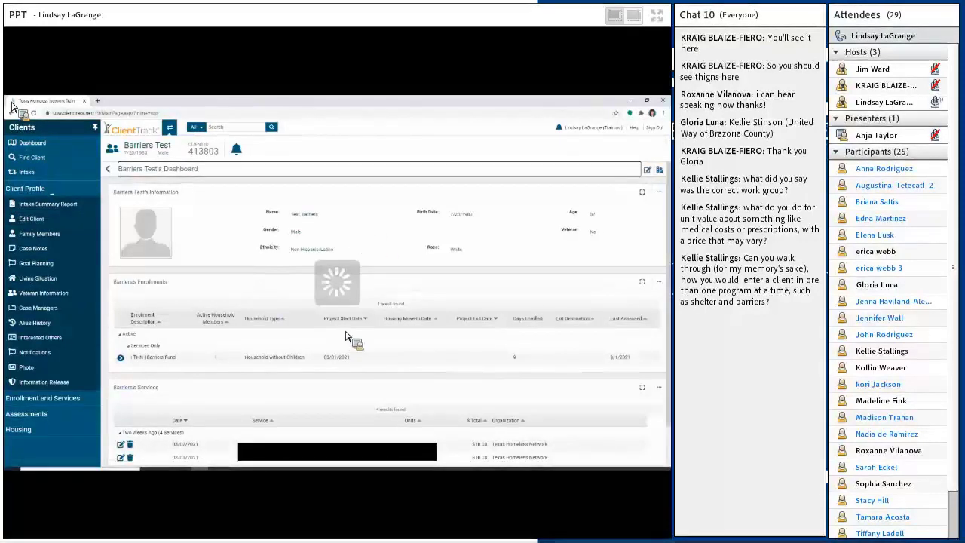
# - Start a new intake for the current client and proceed through the basic client information and family members to Program Enrollment
pyautogui.click(68, 173)
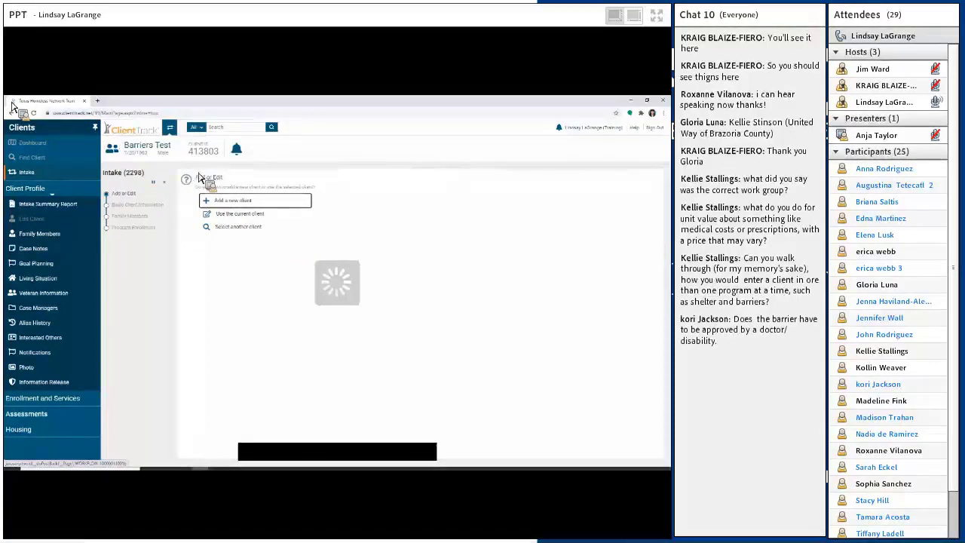
pyautogui.click(255, 218)
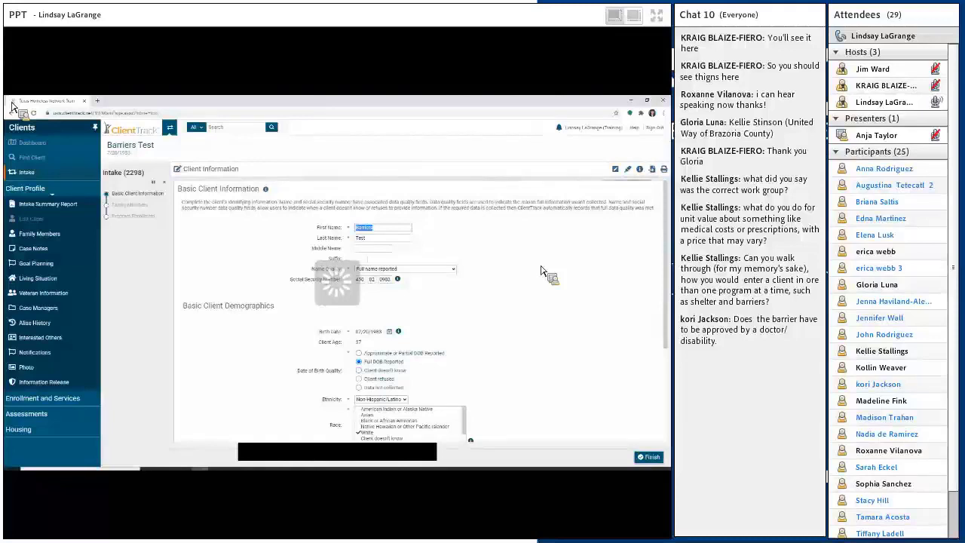
pyautogui.click(649, 459)
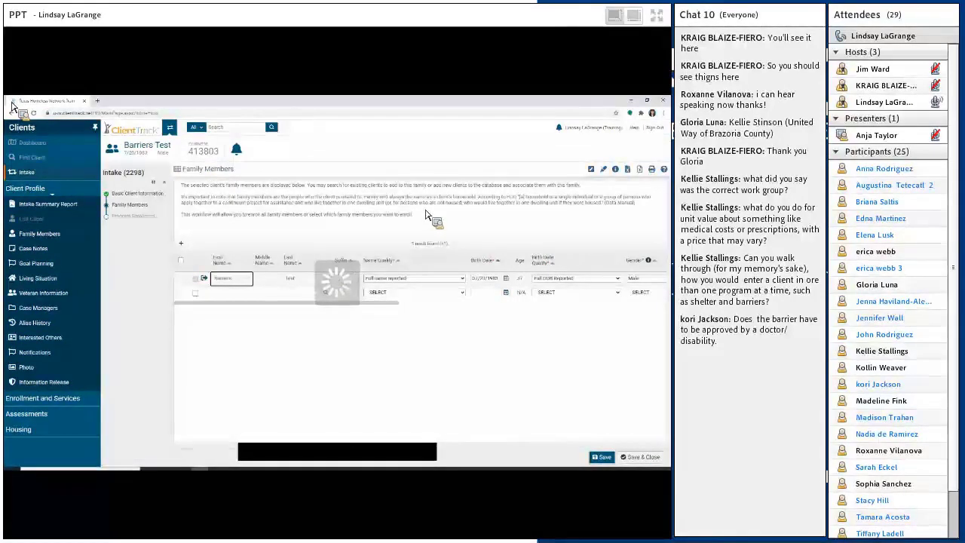
pyautogui.click(640, 457)
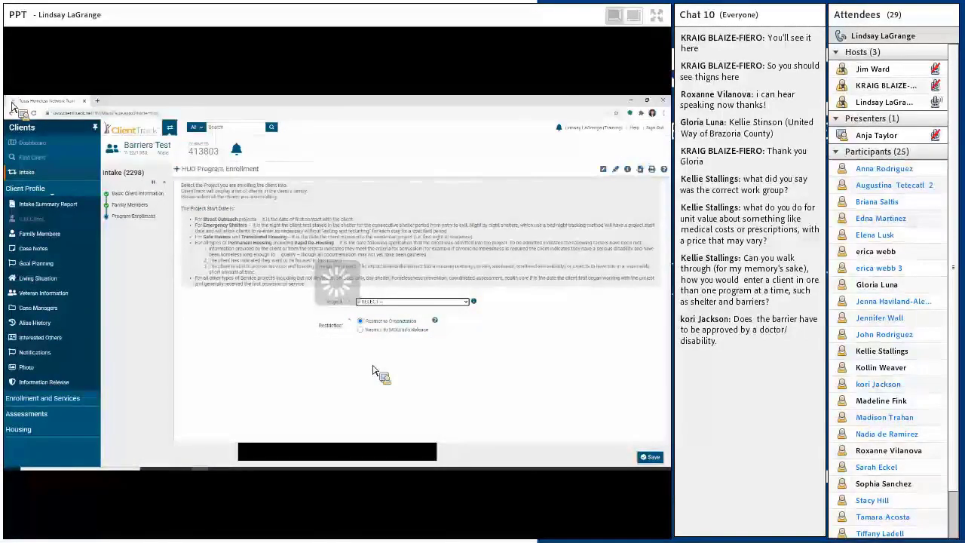
# - Choose THN ESG Emergency Shelter as the enrollment project and set the client's project start date to 03/10/2021
pyautogui.click(465, 302)
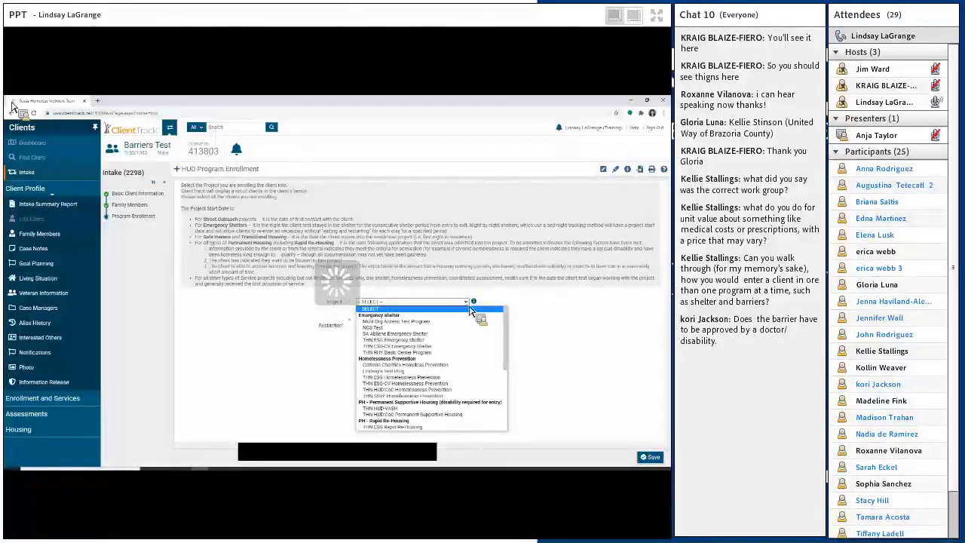
pyautogui.click(450, 339)
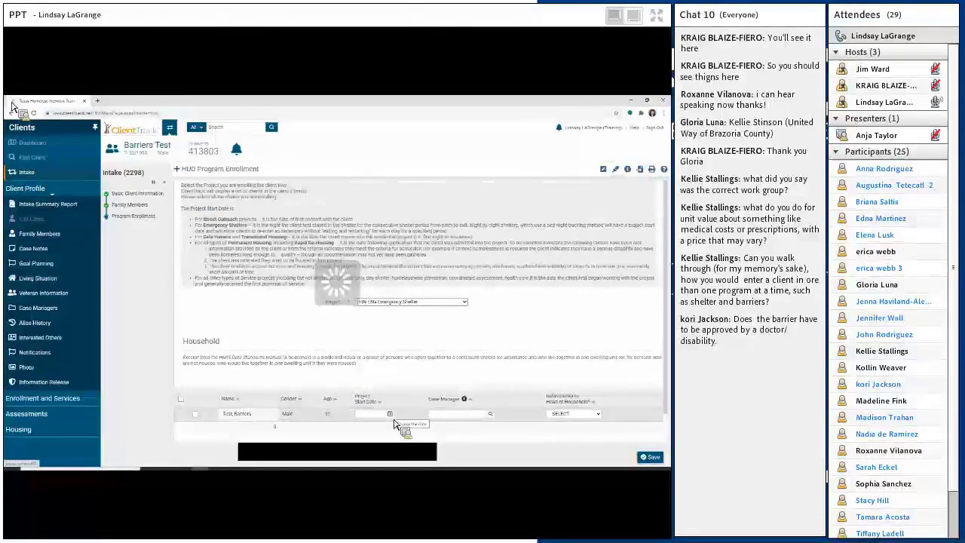
pyautogui.click(393, 422)
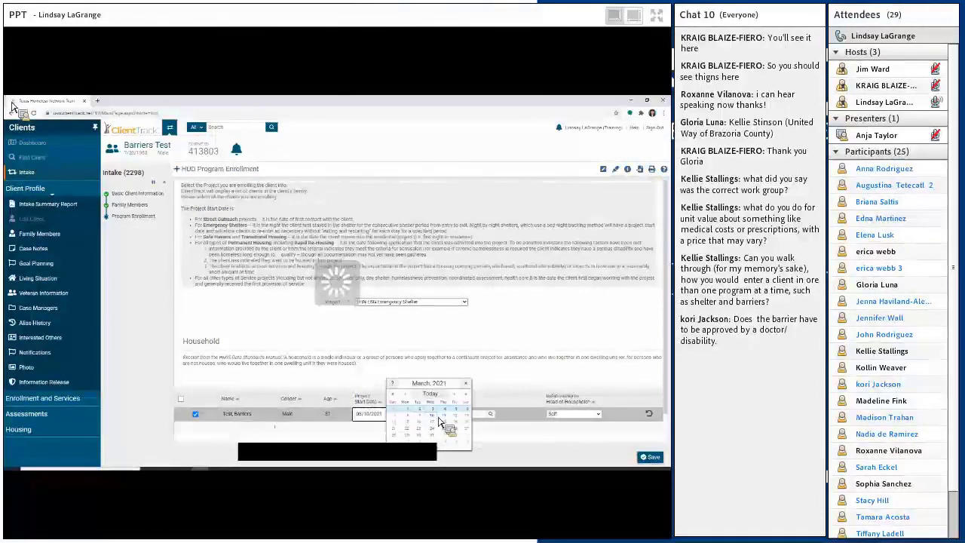
pyautogui.click(439, 419)
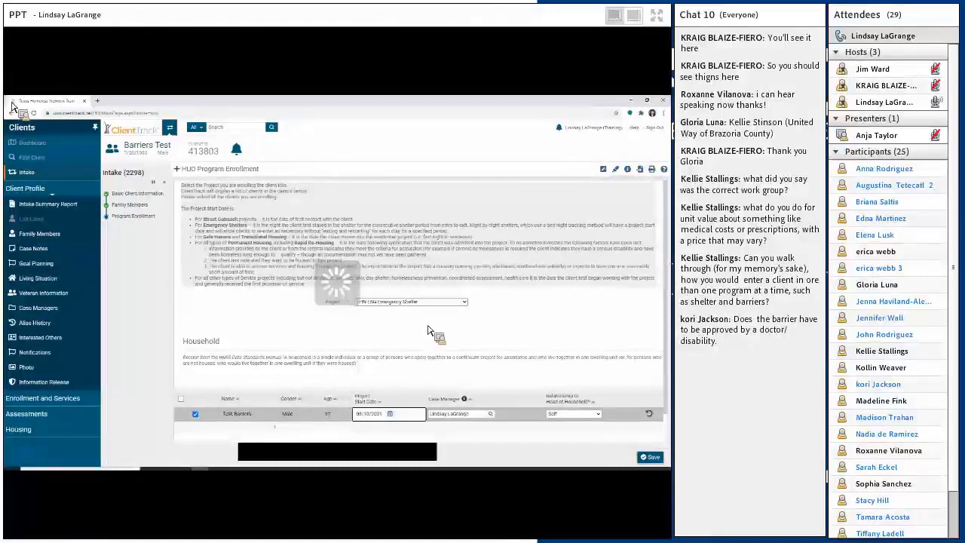
pyautogui.moveTo(490, 456)
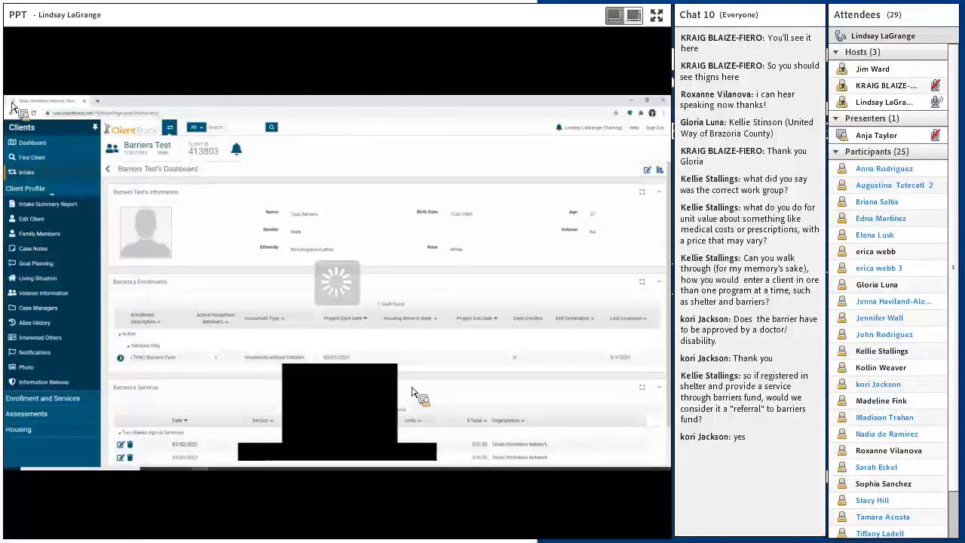
# - Start a new service from the client's services list and assign it to the 03/01/2021 THN | Barriers Fund enrollment
pyautogui.click(43, 400)
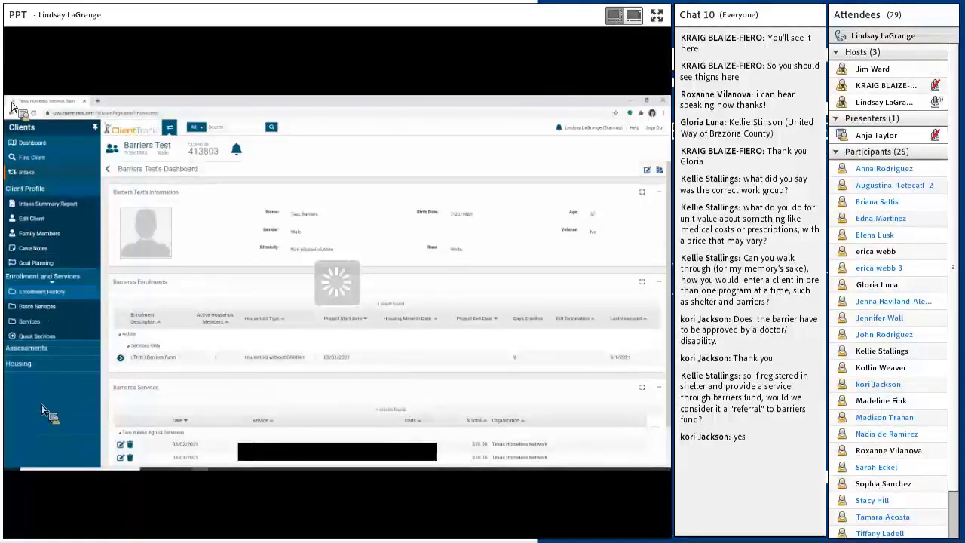
pyautogui.click(64, 250)
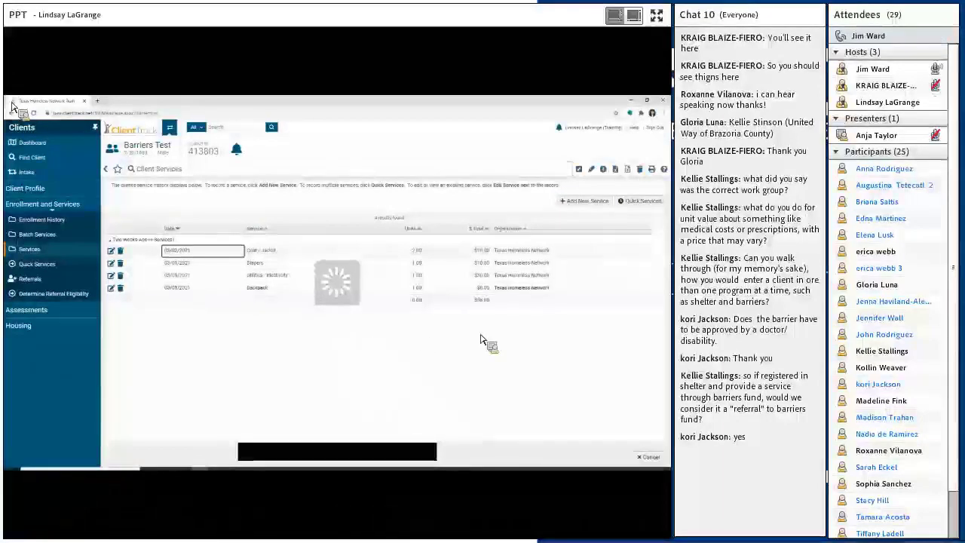
pyautogui.click(584, 190)
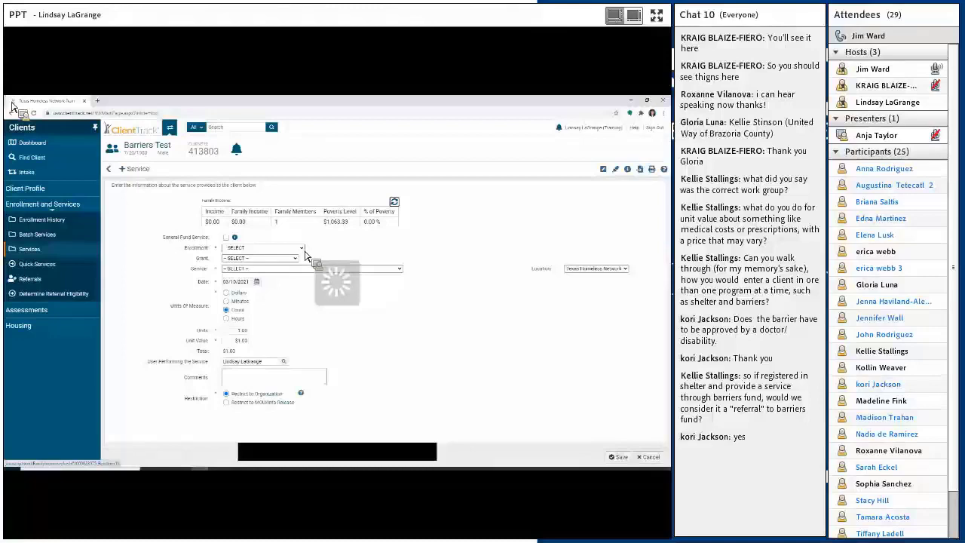
pyautogui.click(303, 248)
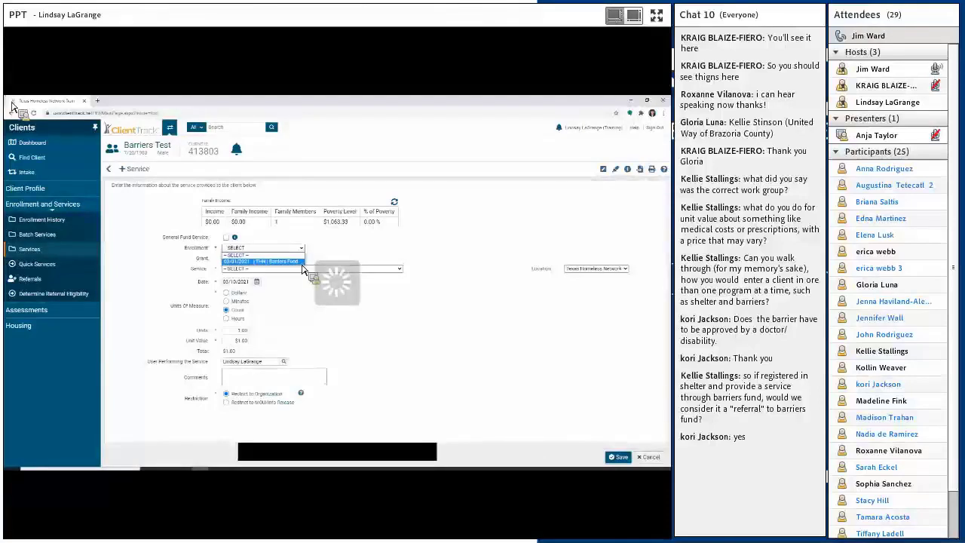
pyautogui.click(302, 261)
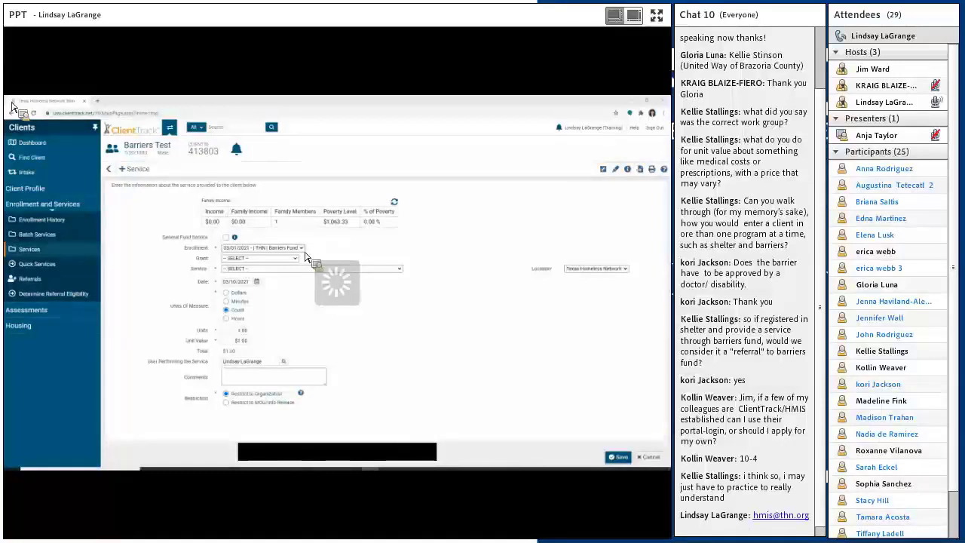
# - Check which enrollments are available for the new service, keeping the THN | Barriers Fund enrollment
pyautogui.click(303, 251)
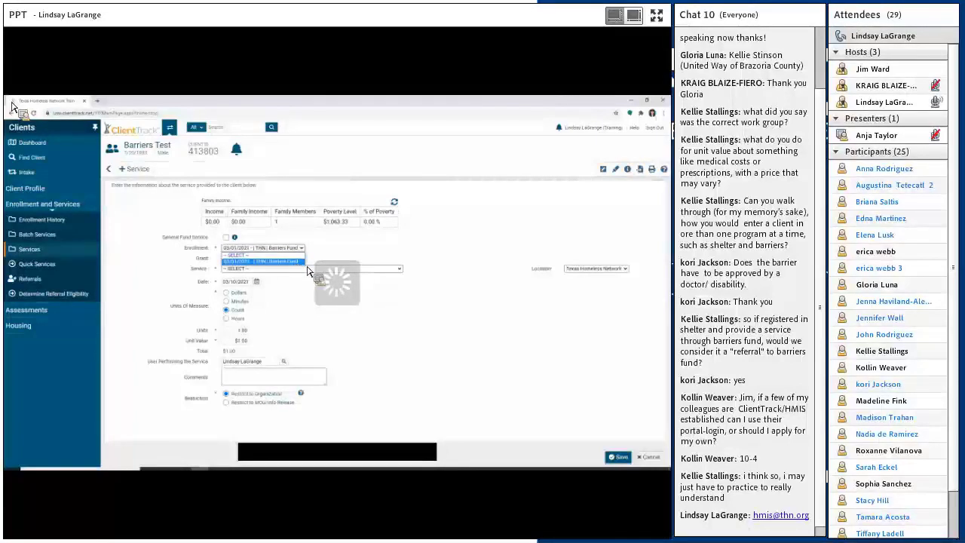
pyautogui.click(307, 269)
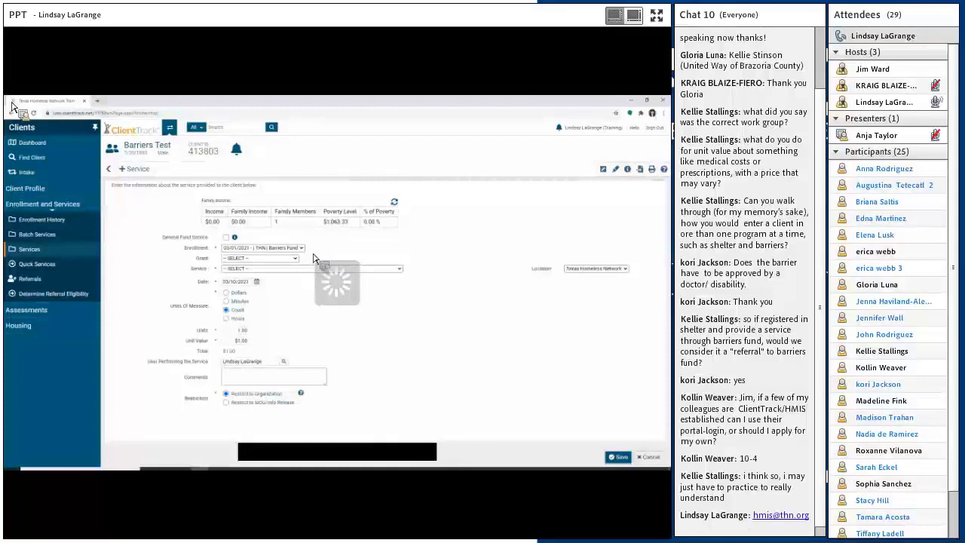
pyautogui.click(305, 250)
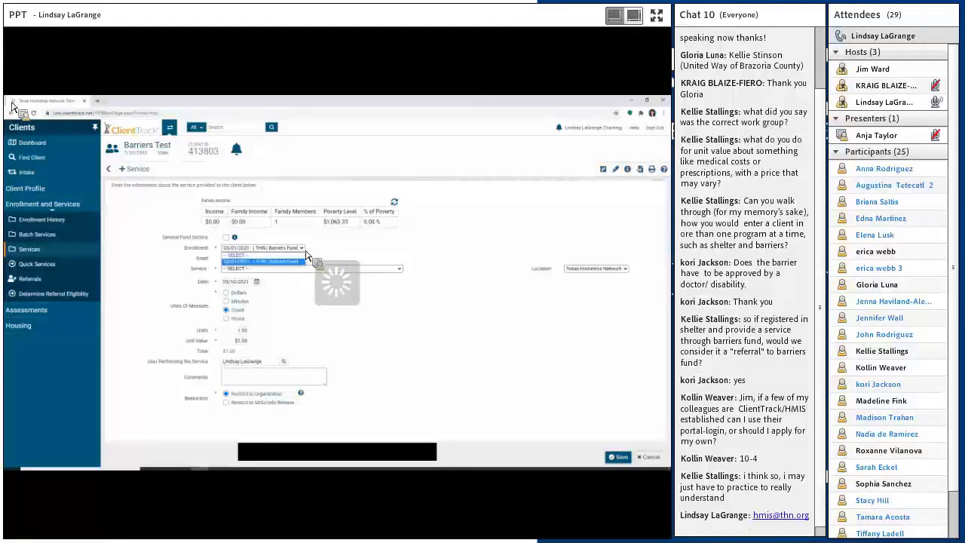
pyautogui.click(261, 261)
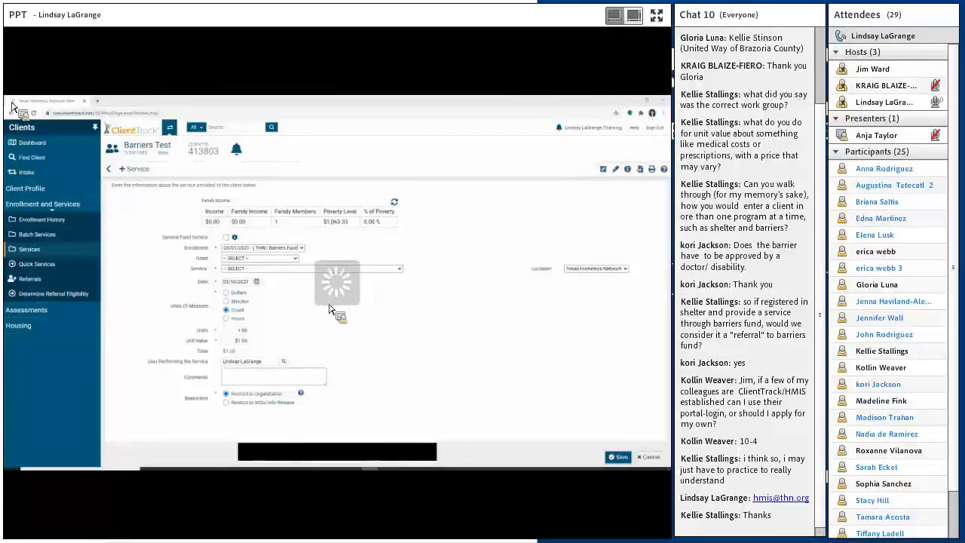
pyautogui.click(301, 248)
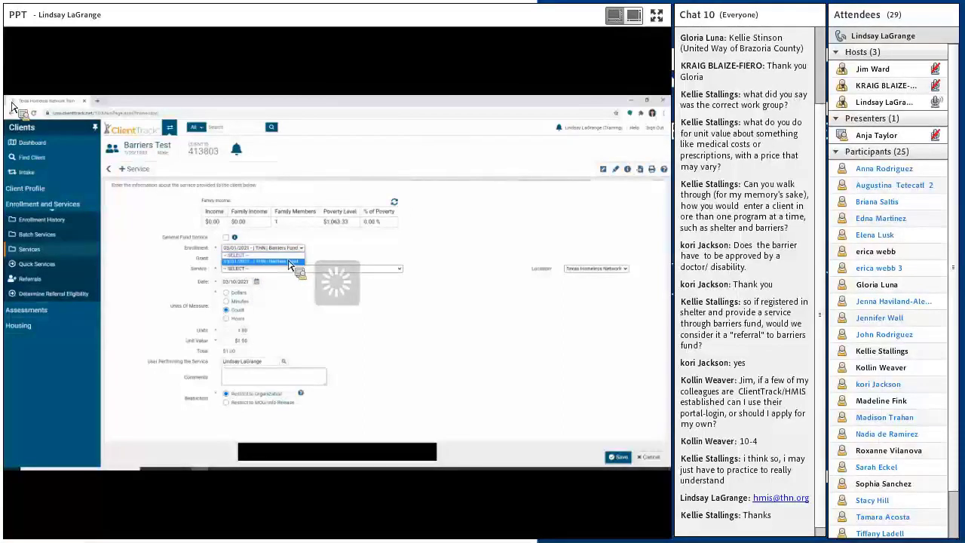
pyautogui.click(288, 290)
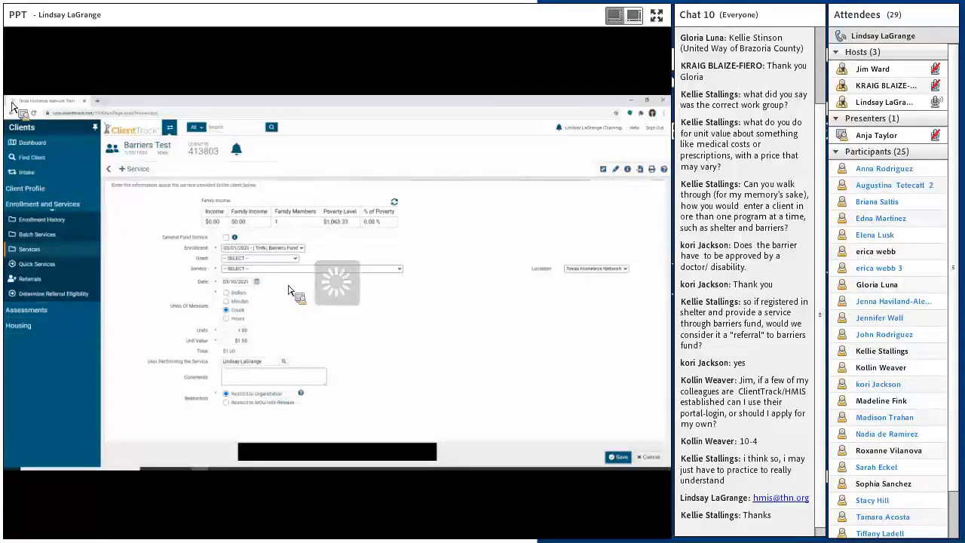
# - Set the new service's date to 03/01/2021 and reselect the THN | Barriers Fund enrollment for it
pyautogui.click(258, 283)
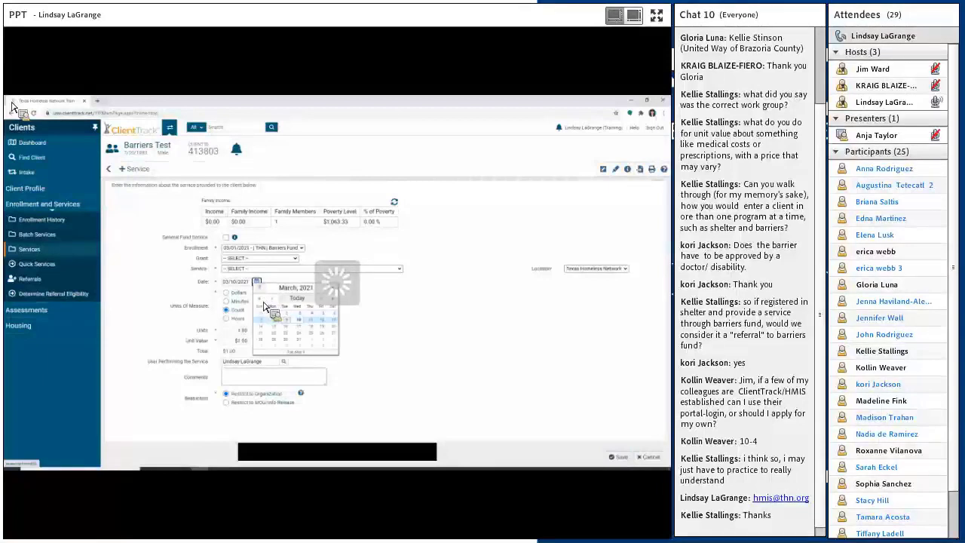
pyautogui.click(278, 324)
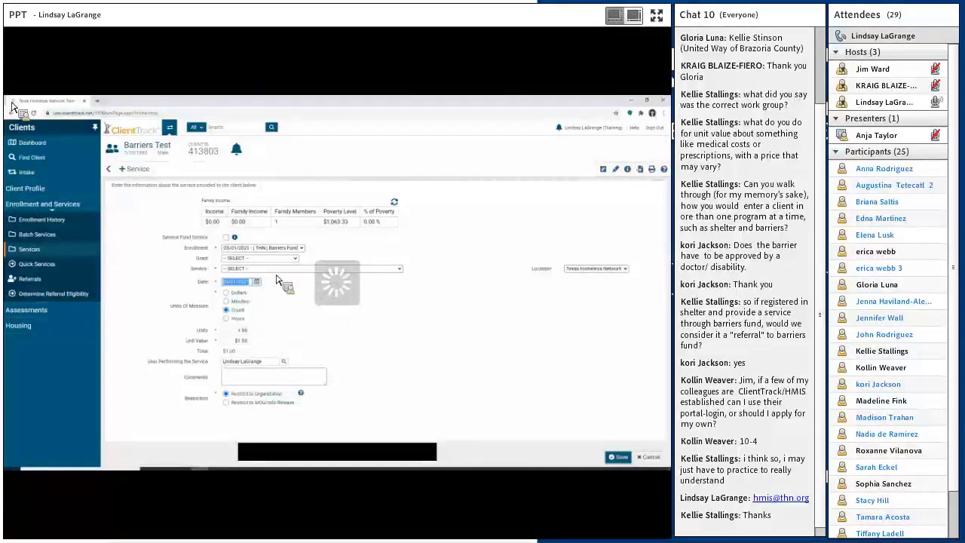
pyautogui.click(300, 248)
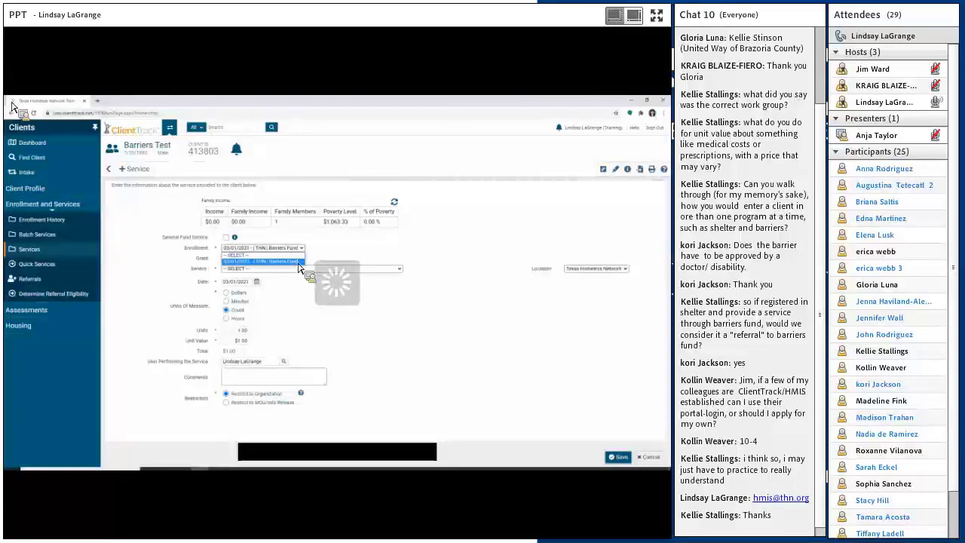
pyautogui.click(299, 262)
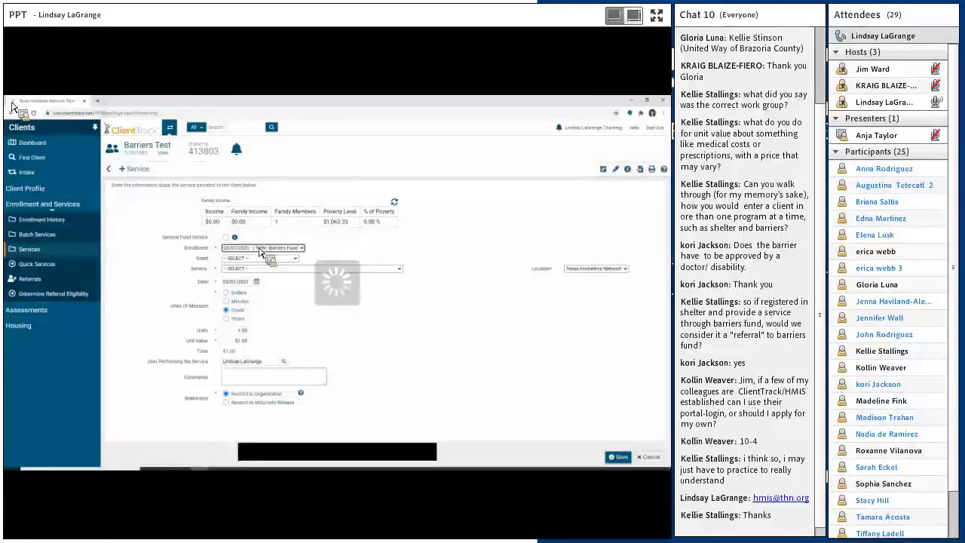